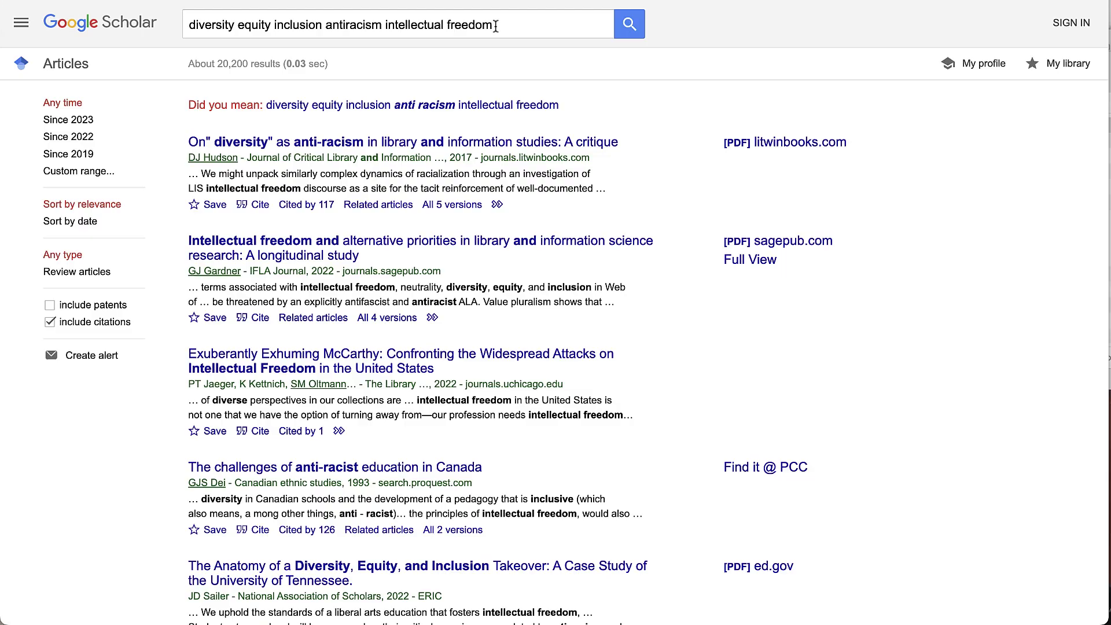
- Open 'The challenges of anti-racist education in Canada' full text via Find it @ PCC and scroll through it
scroll(711, 234, down, 5)
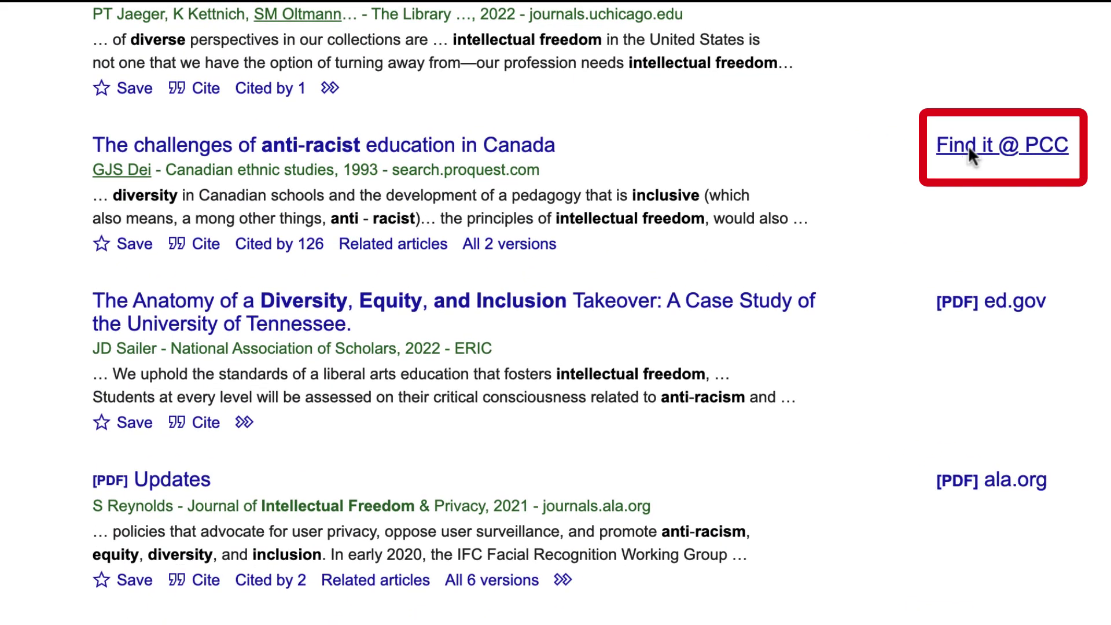
click(968, 144)
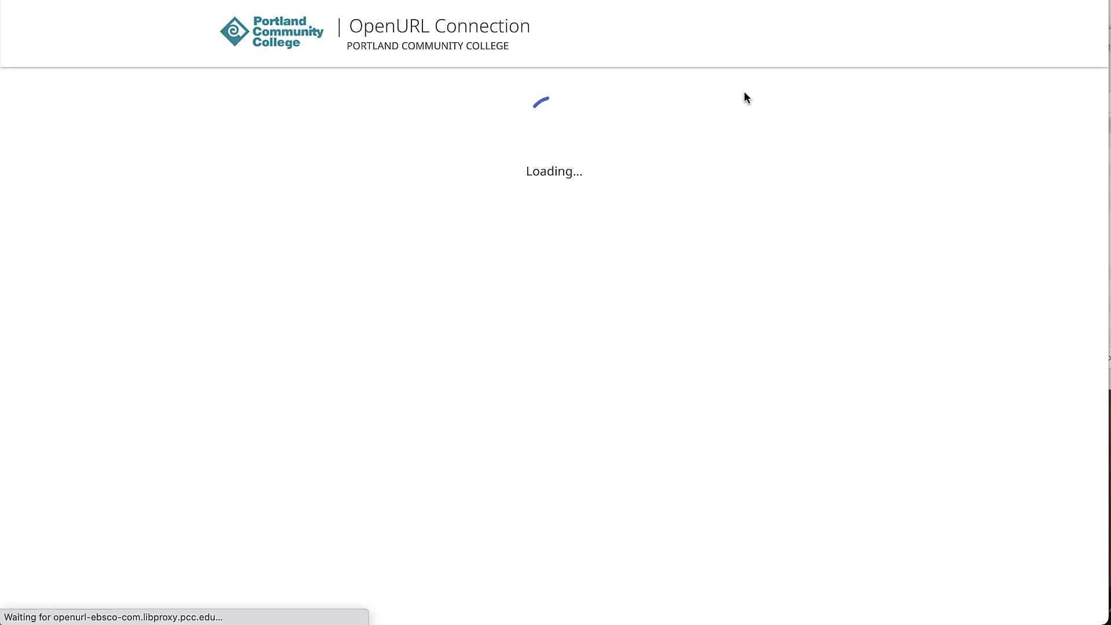
scroll(746, 98, down, 4)
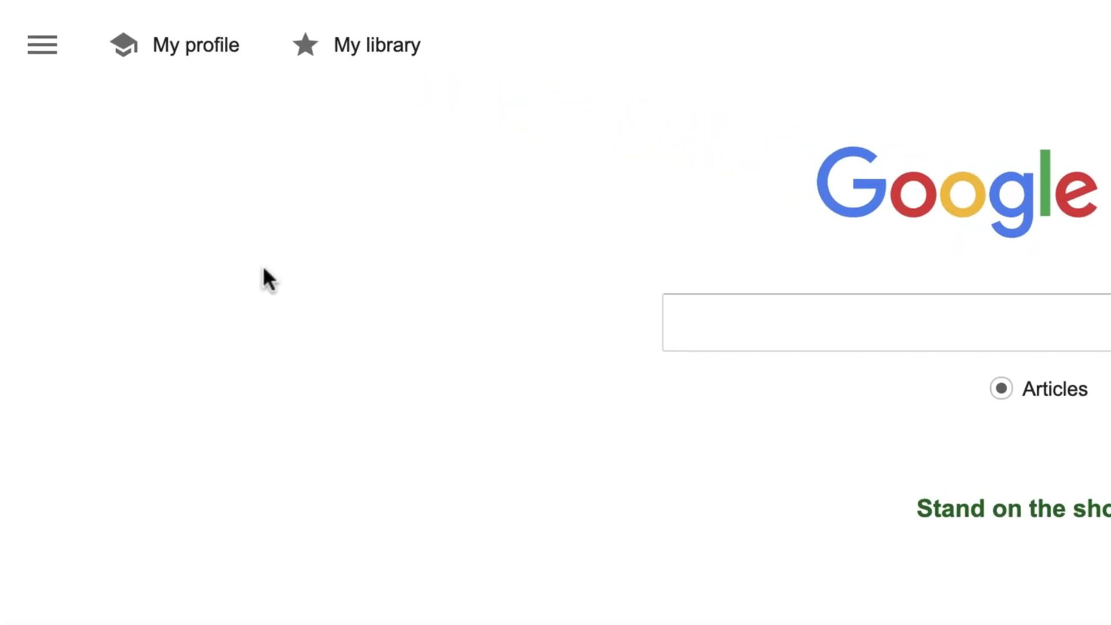
- Add Portland Community College as the Scholar library link in Settings and save it
click(42, 45)
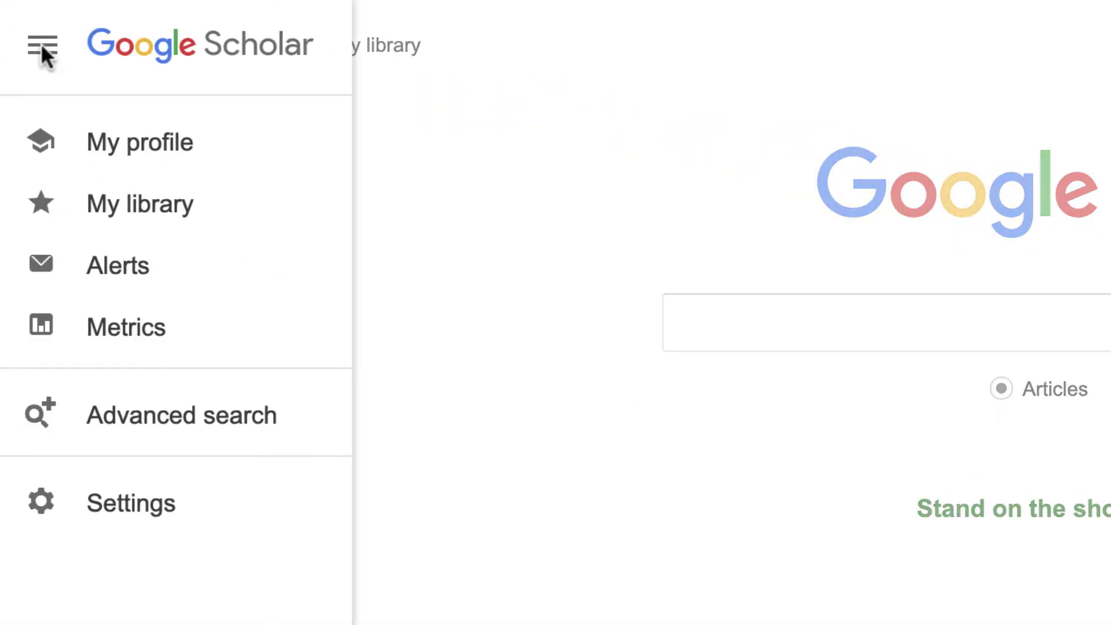
click(118, 509)
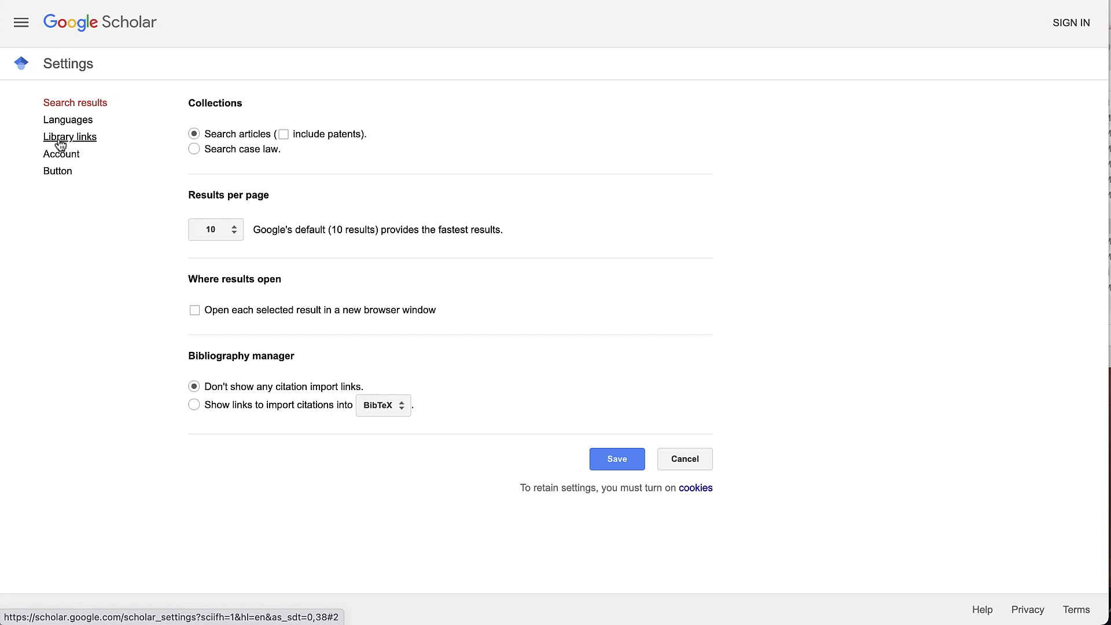
click(63, 138)
text(Portland Commu)
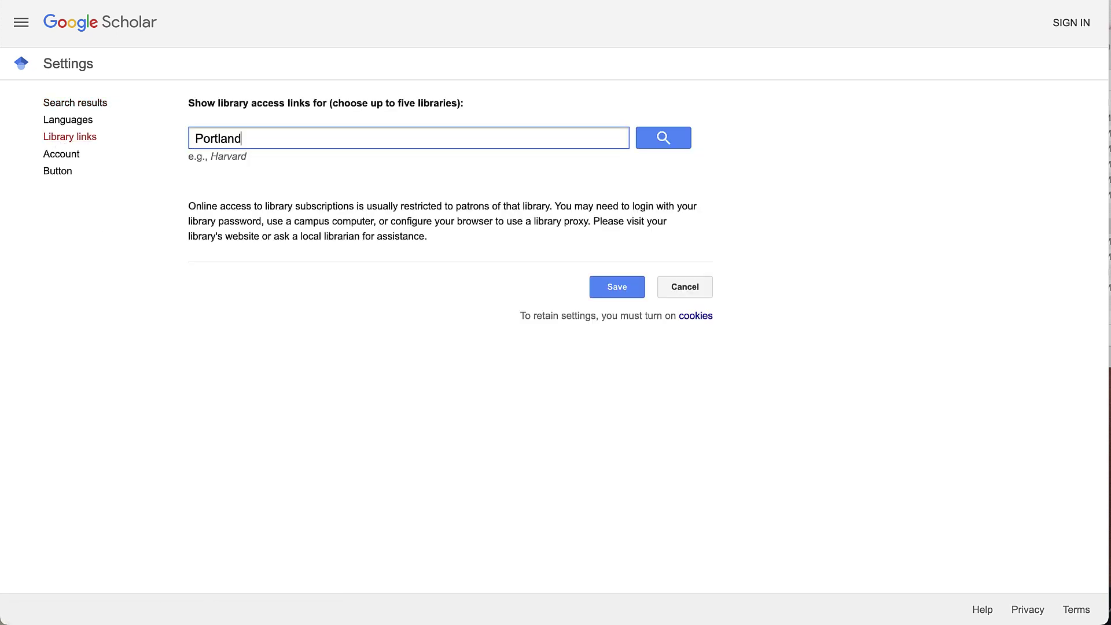
text(nity College)
click(678, 139)
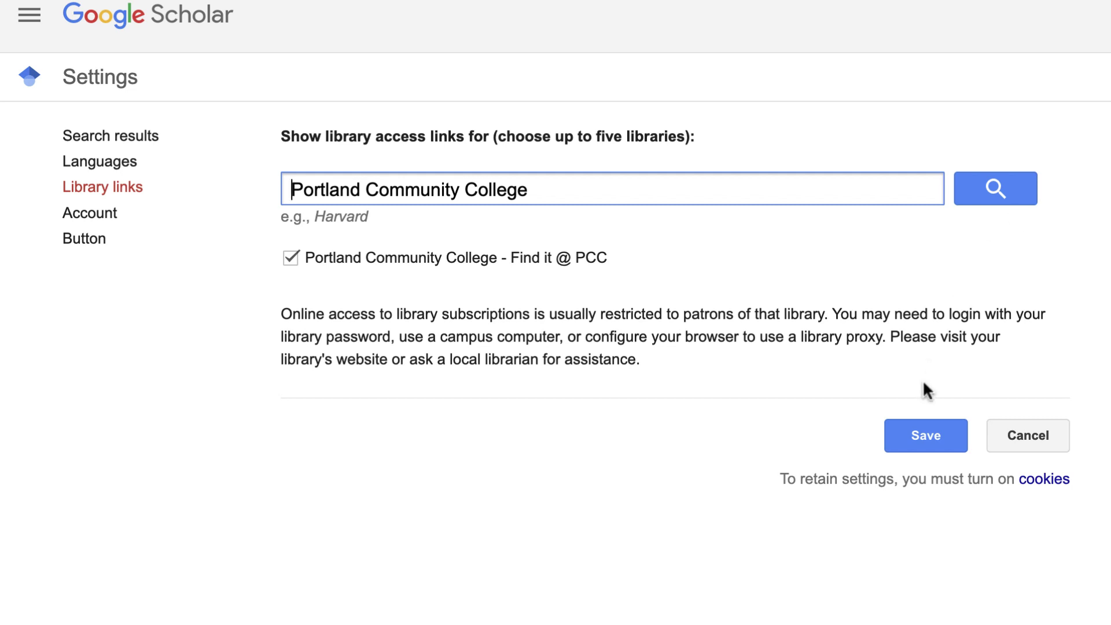
click(927, 437)
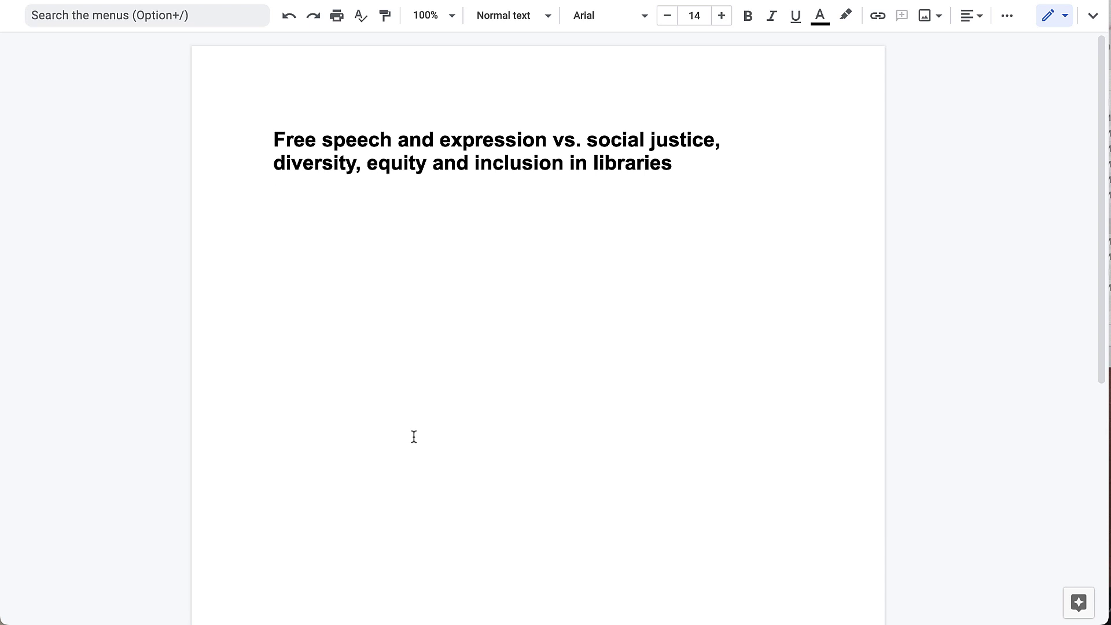
- Paste the keyword list of free speech, social justice/DEI and librarianship terms below the title
text(Free speech Free expression First amendment Hate speech  Social justice Diversity Equity Inclusion Racism Antiracism  Libraries Librarianship)
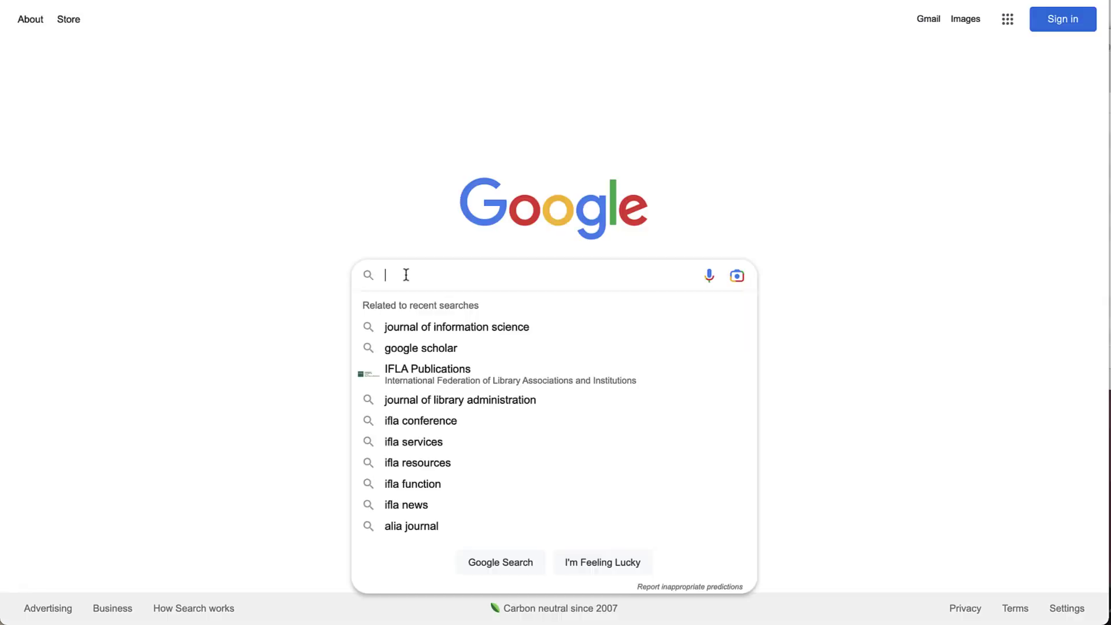
- Search Google for 'libraries free speech hate speech' and scroll through the first hits
text(libra)
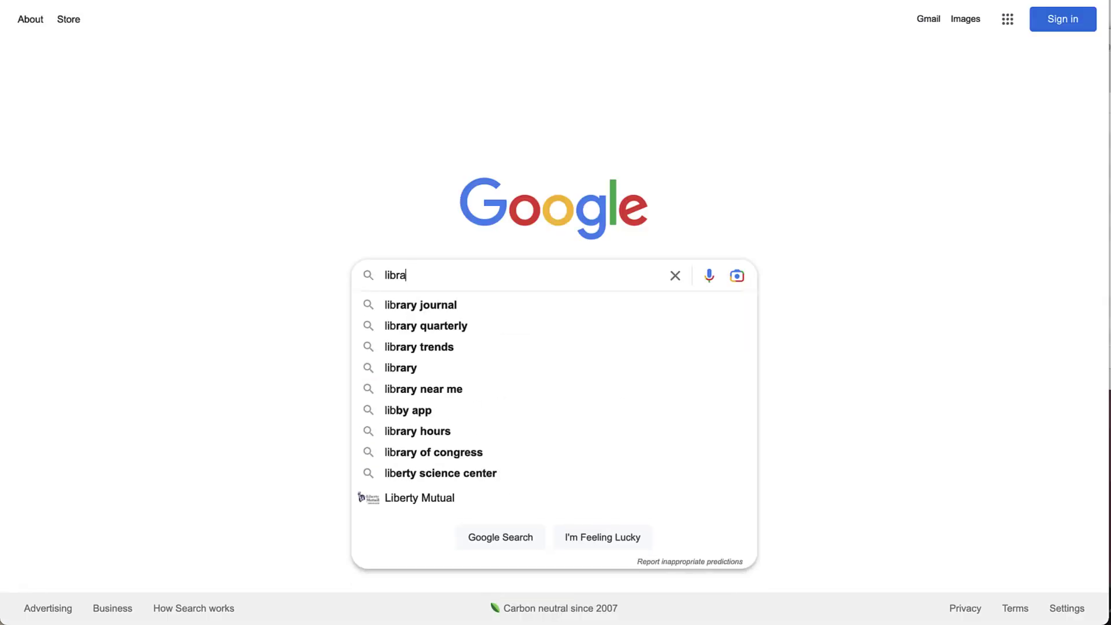
text(ries fre)
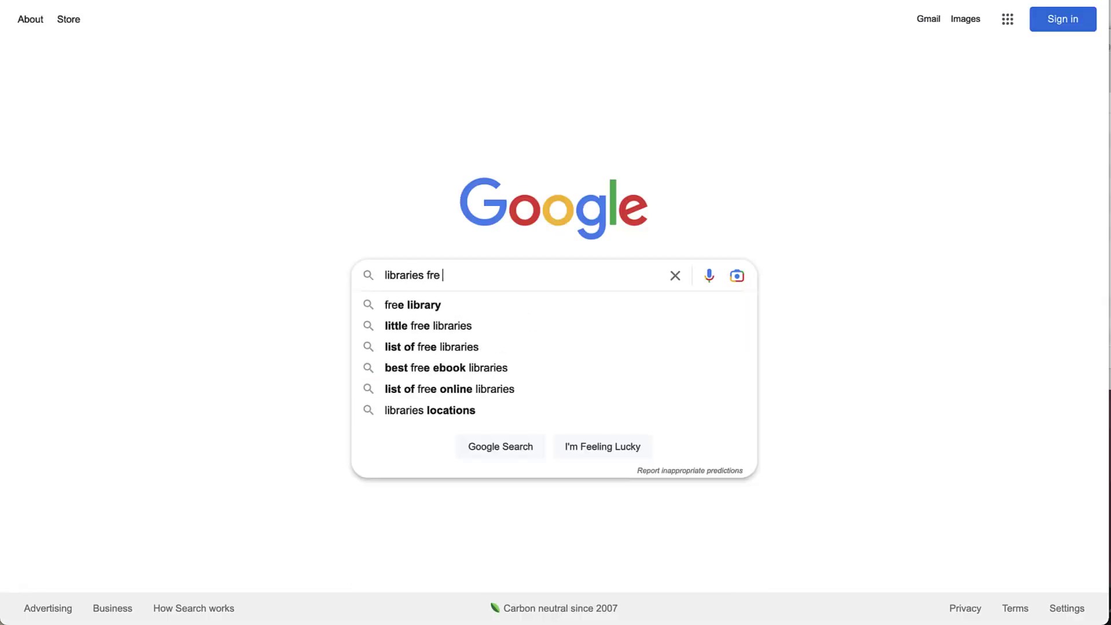
text(e speech )
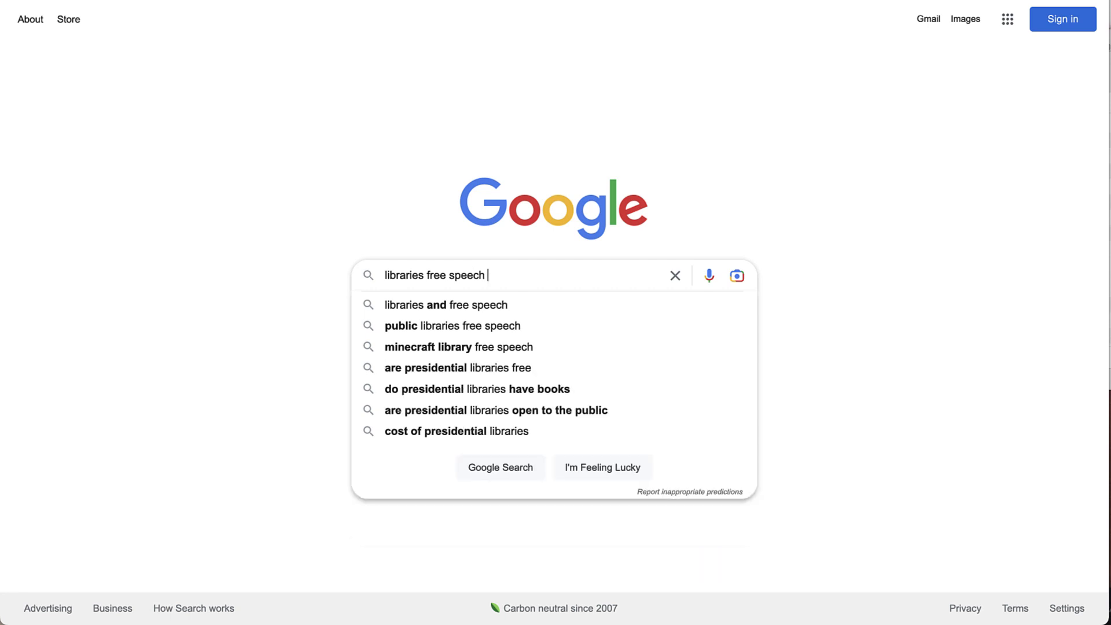
text(hate speech)
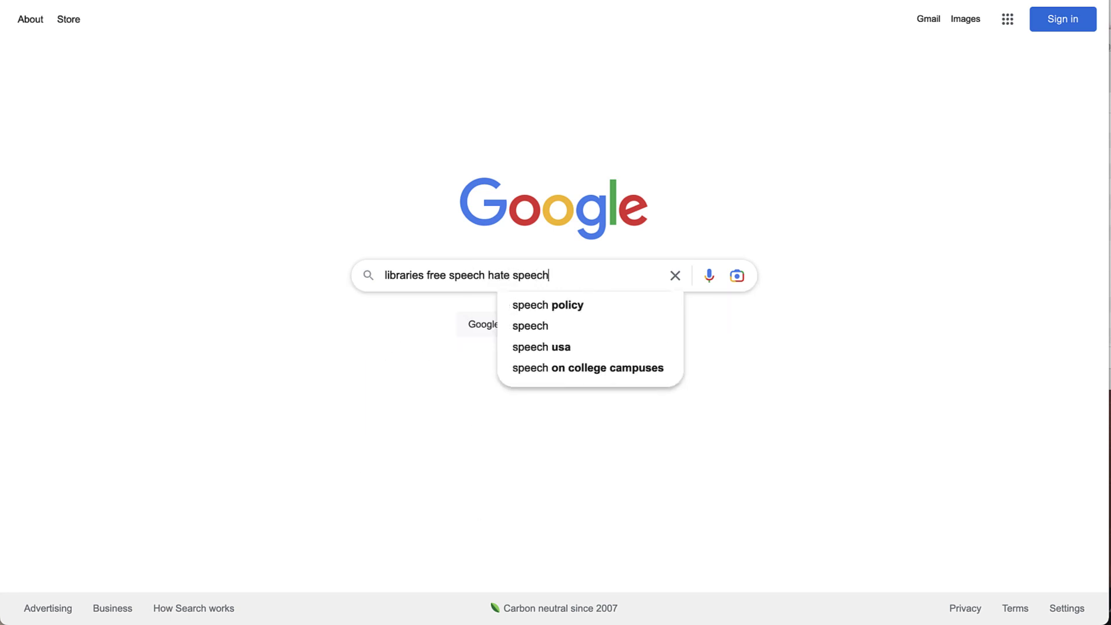
key(Return)
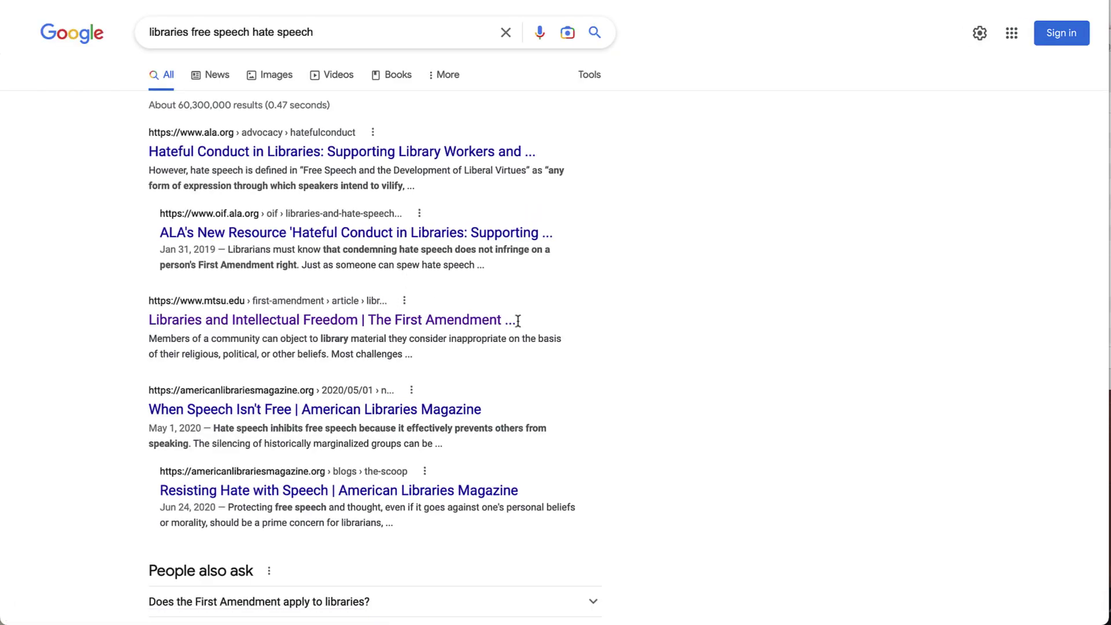
scroll(634, 355, down, 2)
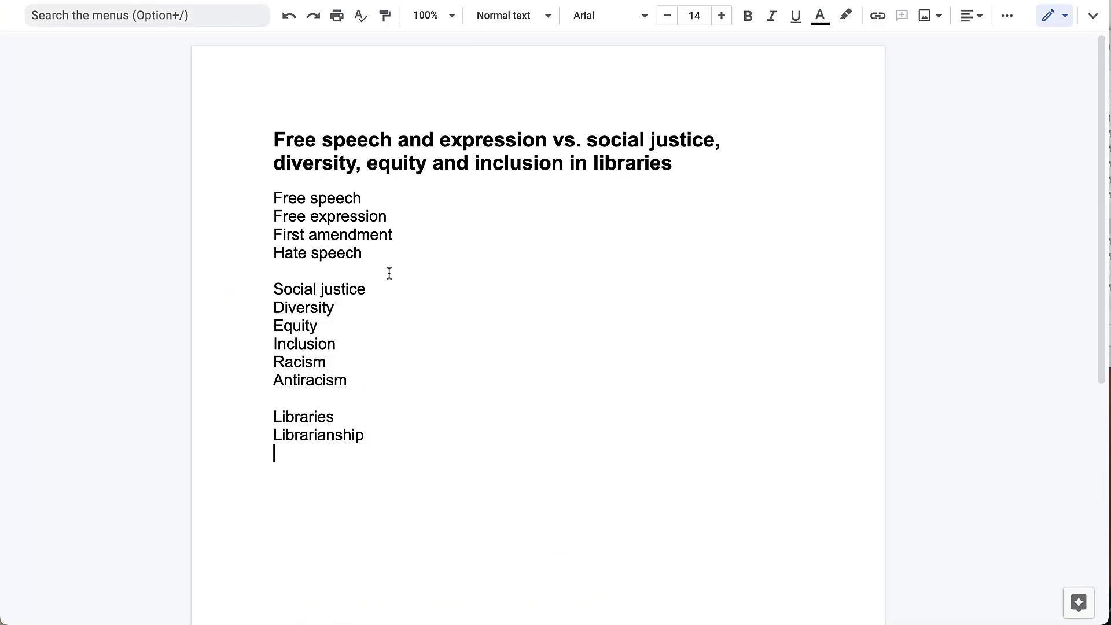
- Add 'Intellectual freedom' on a new line after 'Hate speech' in the keyword list
click(380, 255)
key(Return)
text(Intell)
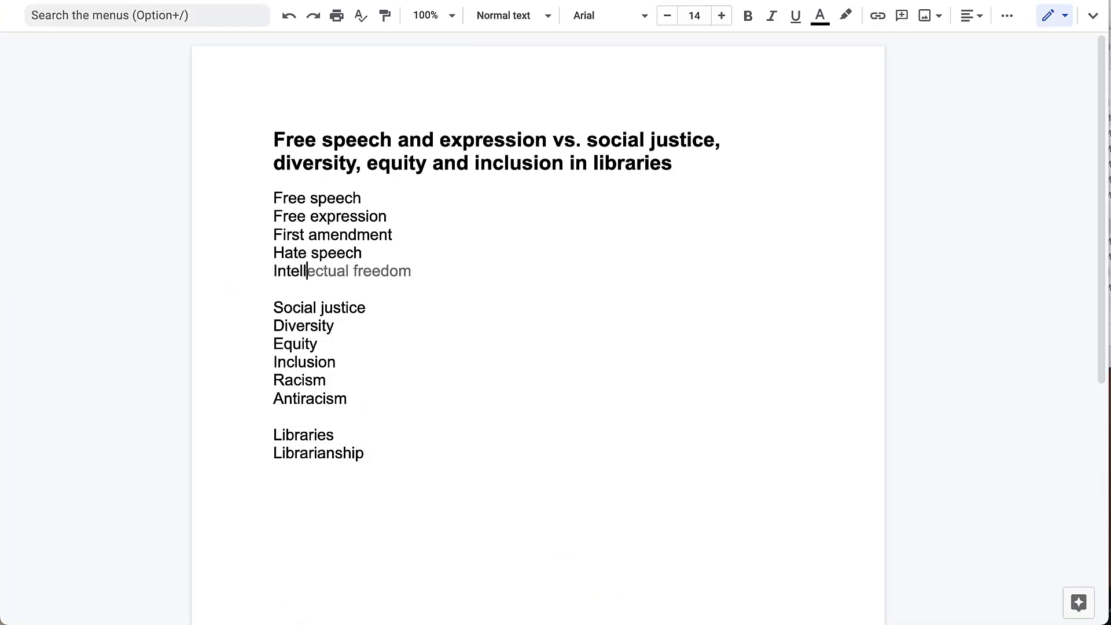
text(ectual freedo)
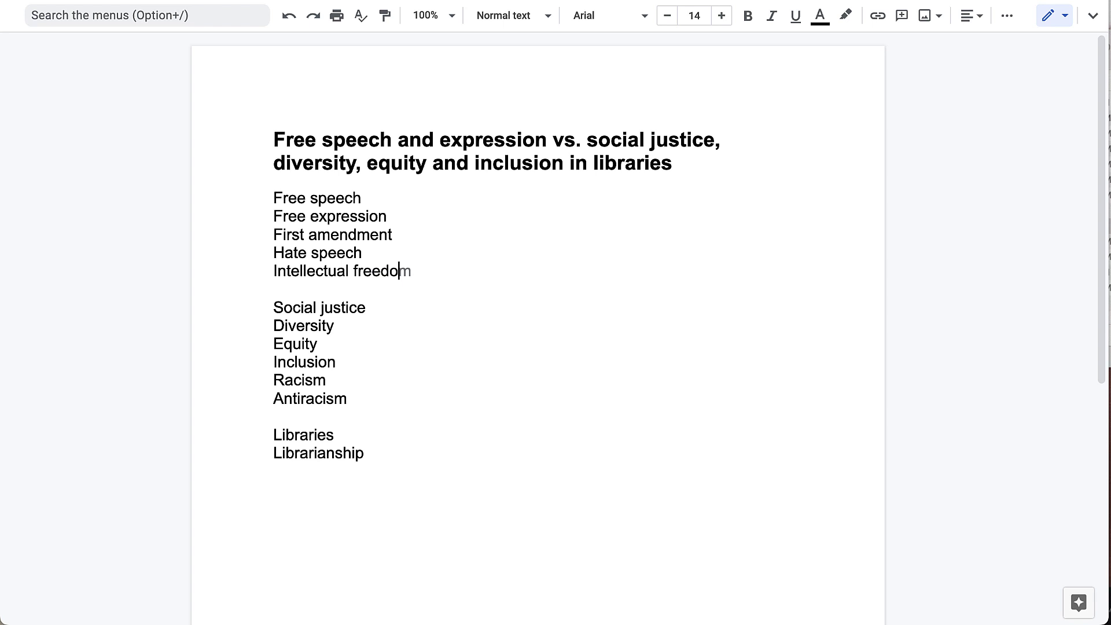
text(m)
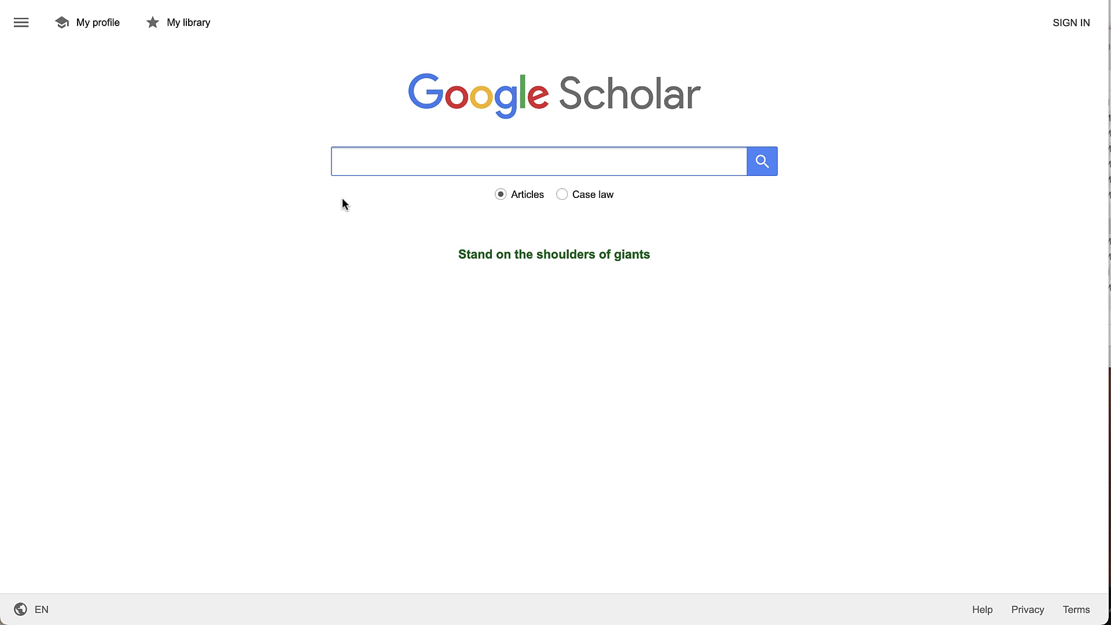
- Search Scholar for 'social justice intellectual freedom', scroll the results and check the paywalled Emerald chapter
text(social justice i)
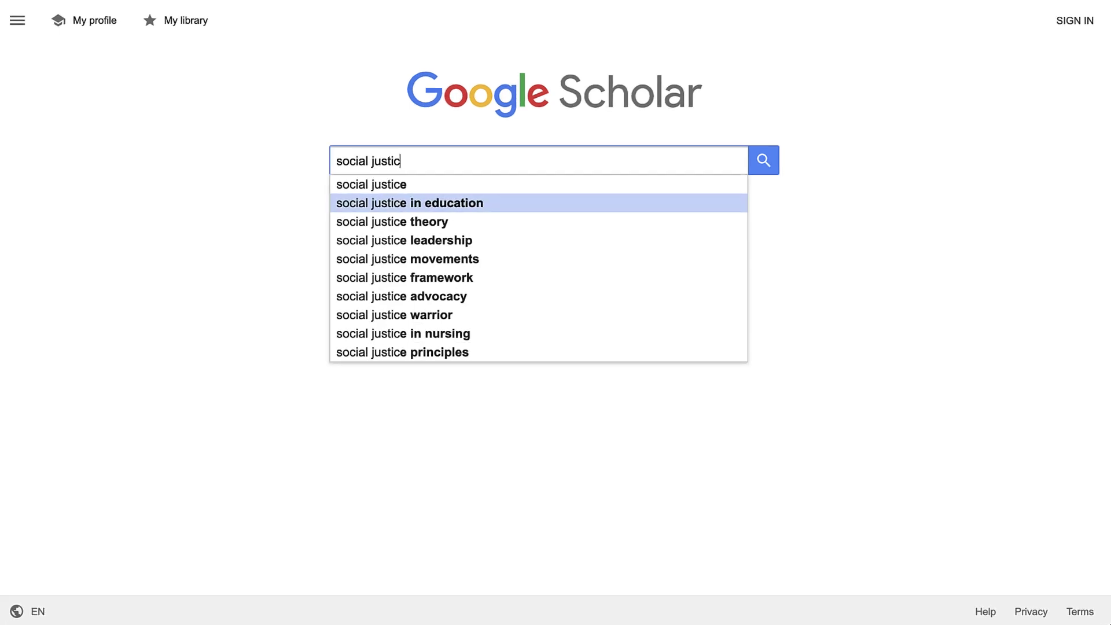
text(ntellectual freedom)
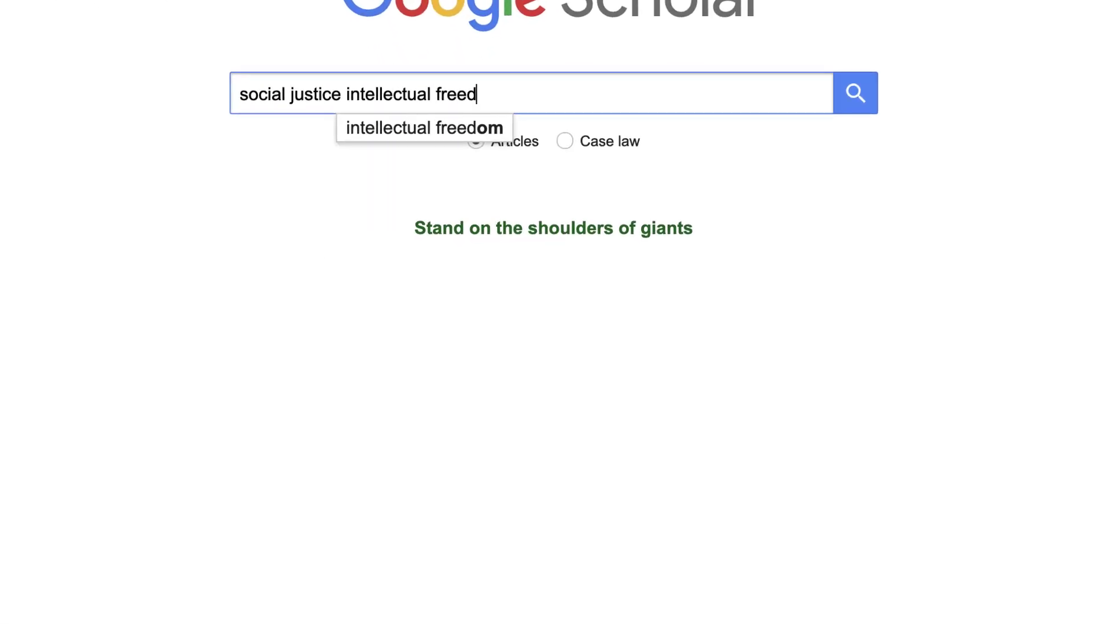
click(856, 104)
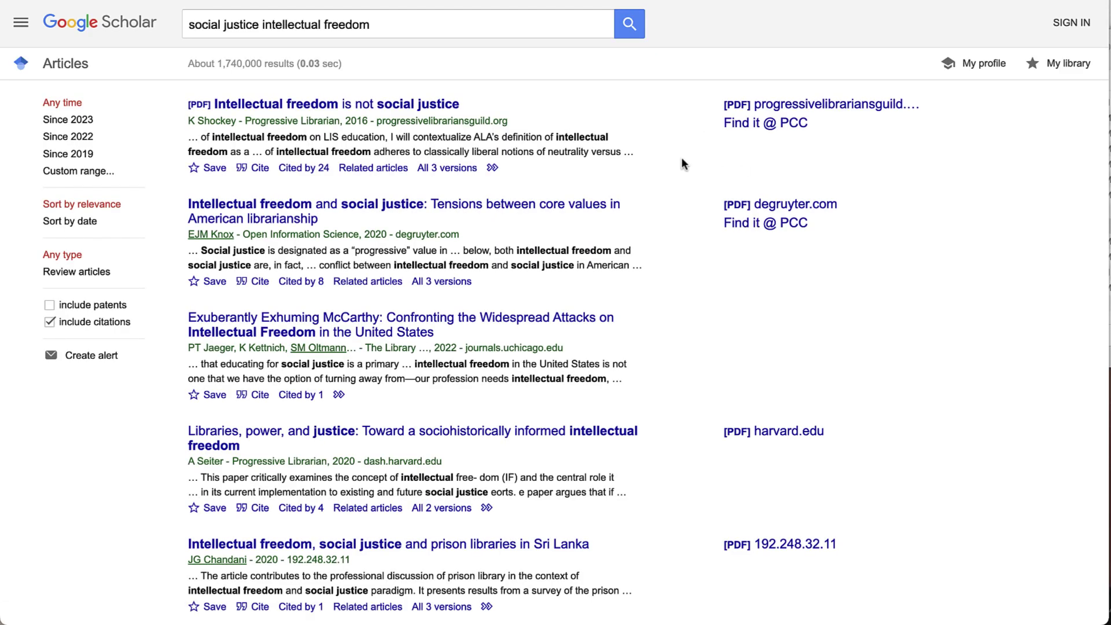
scroll(682, 159, down, 5)
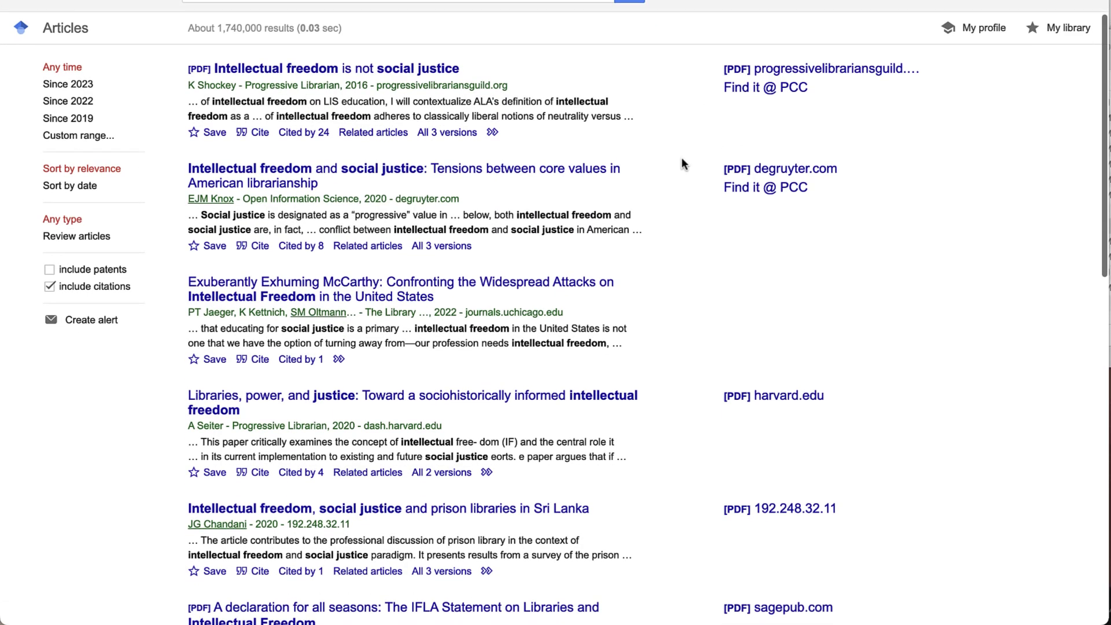
scroll(682, 159, down, 5)
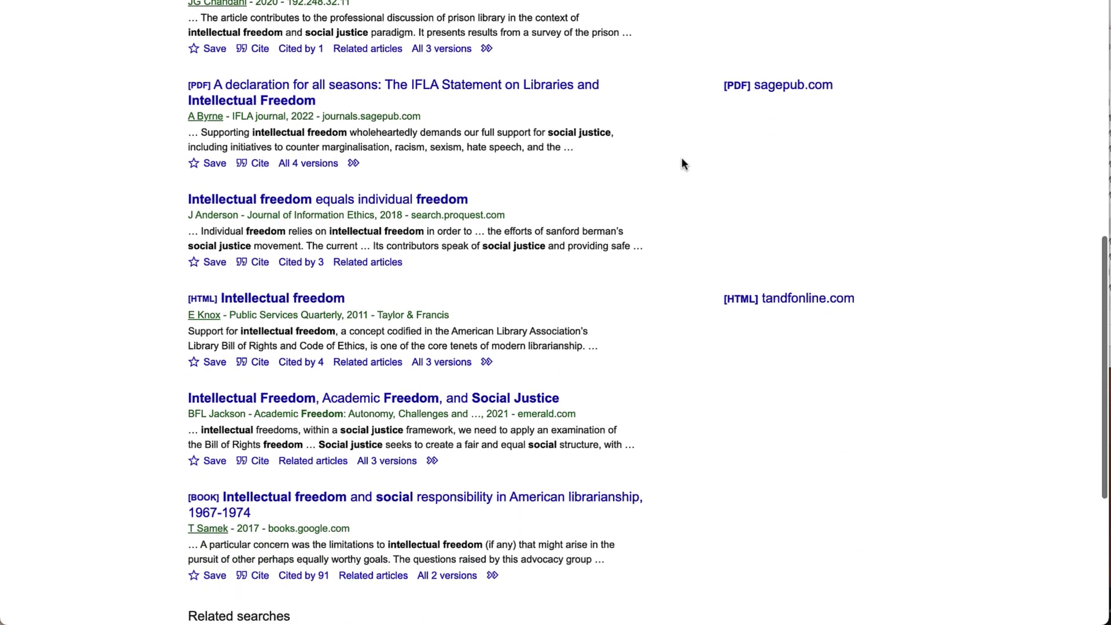
scroll(682, 158, down, 1)
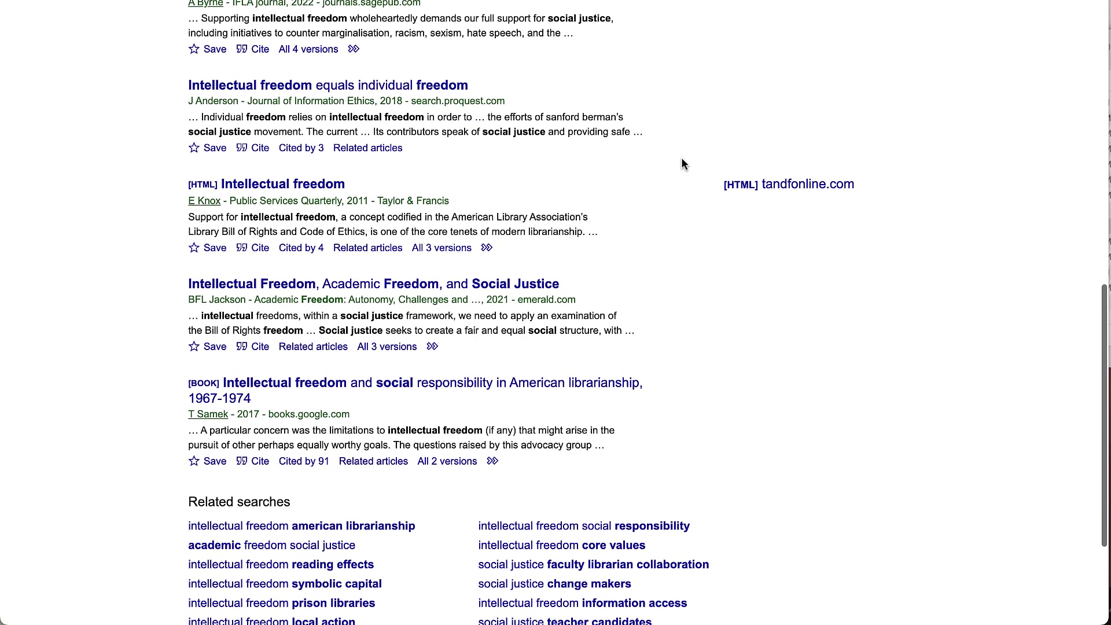
click(476, 290)
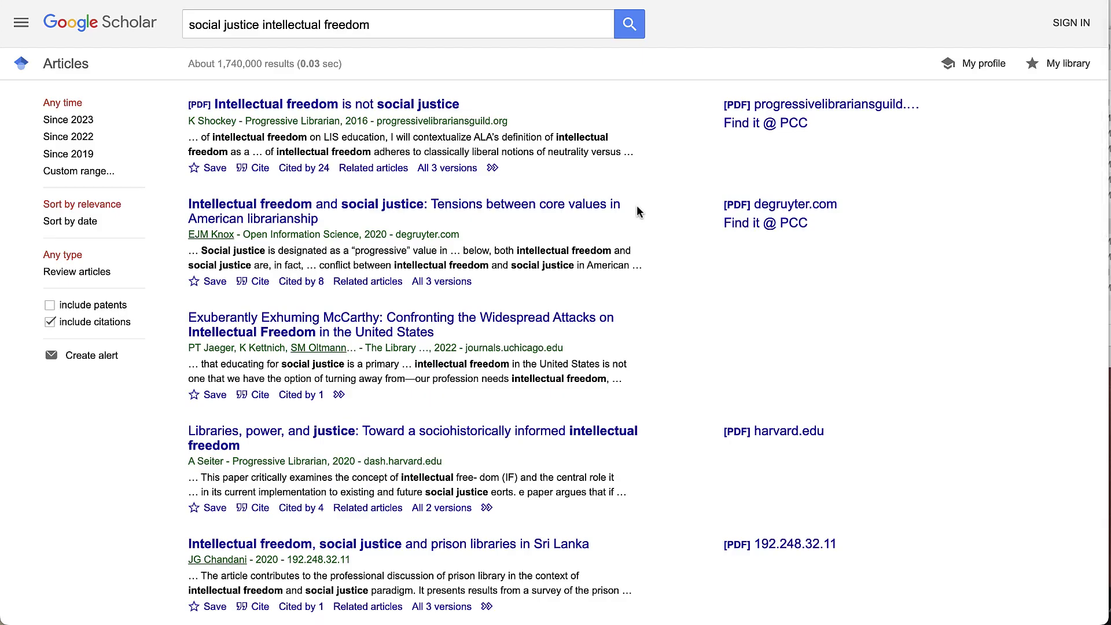
- Preview the De Gruyter PDF, then select the title 'Intellectual freedom equals individual freedom' in the results
click(747, 207)
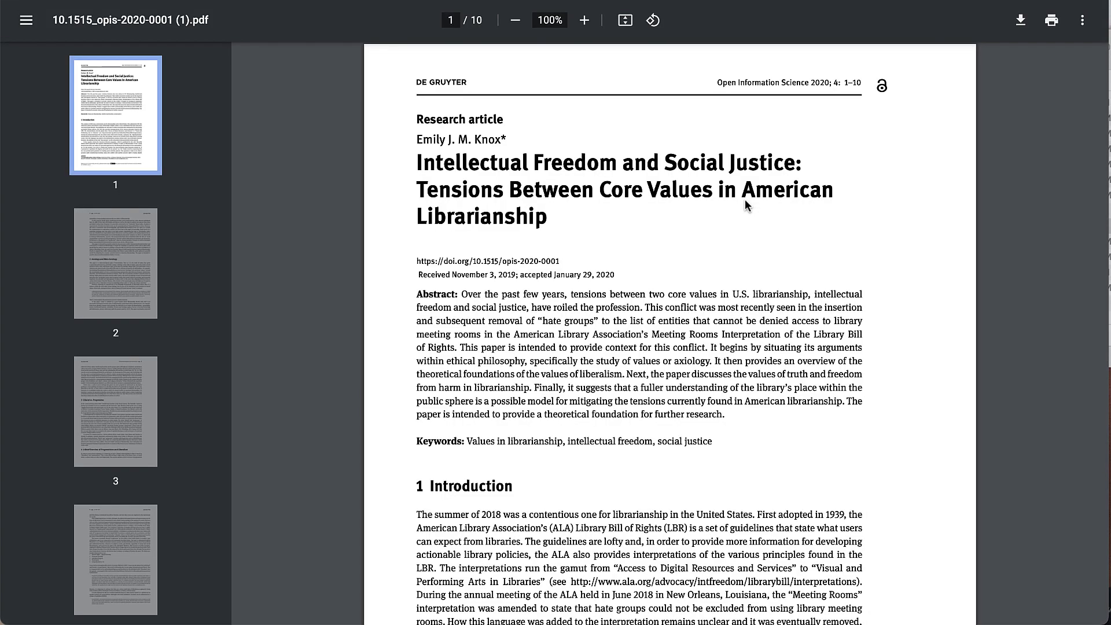
click(307, 37)
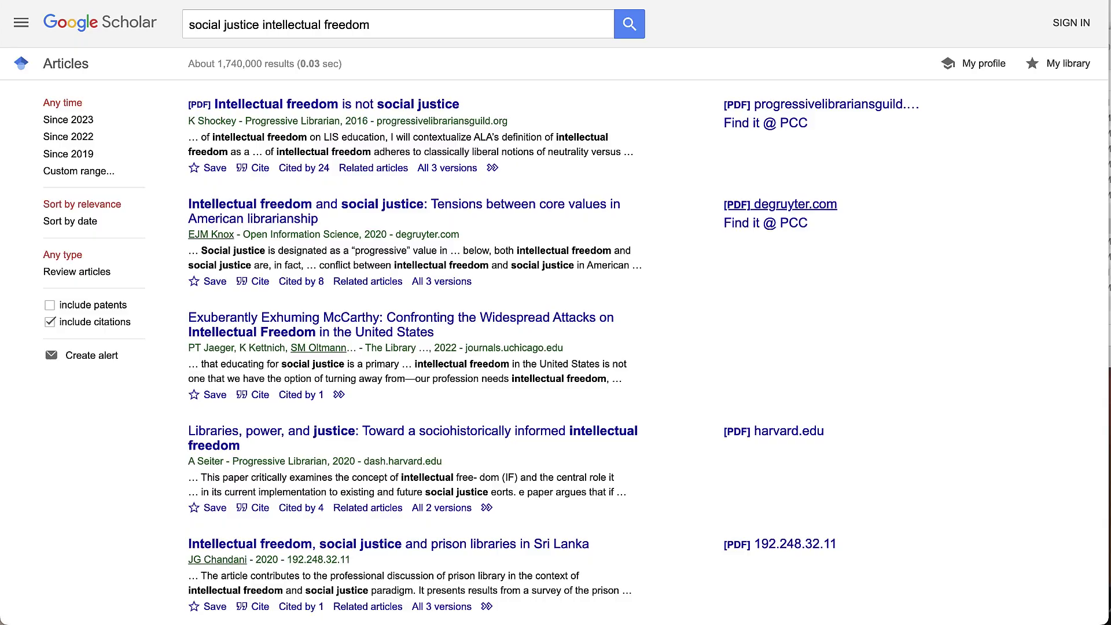
click(756, 229)
scroll(663, 169, down, 6)
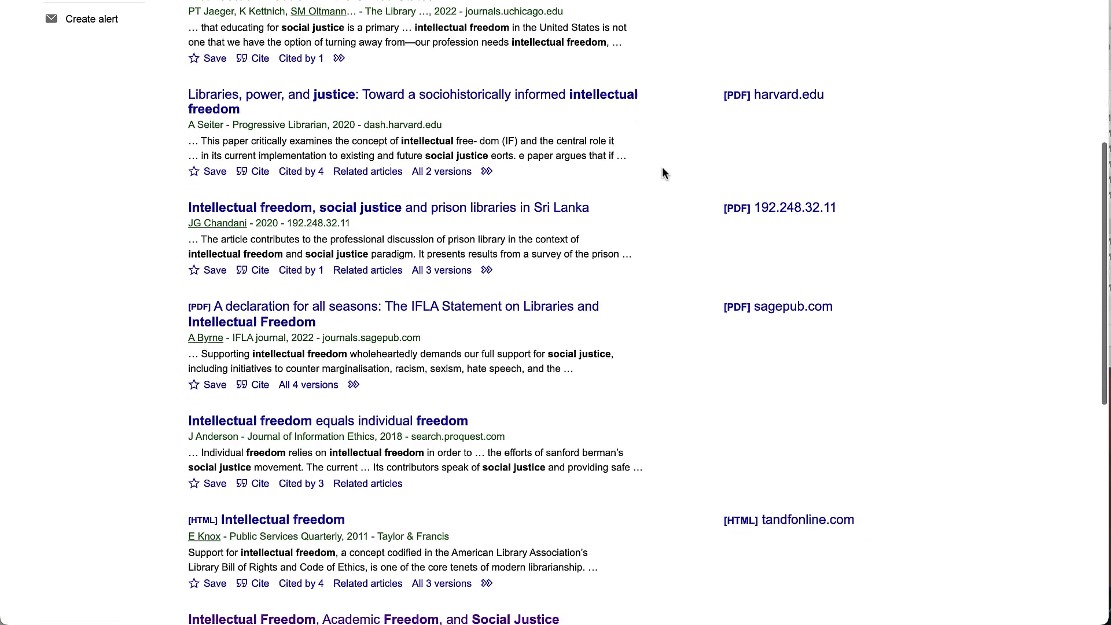
drag(478, 377, 190, 390)
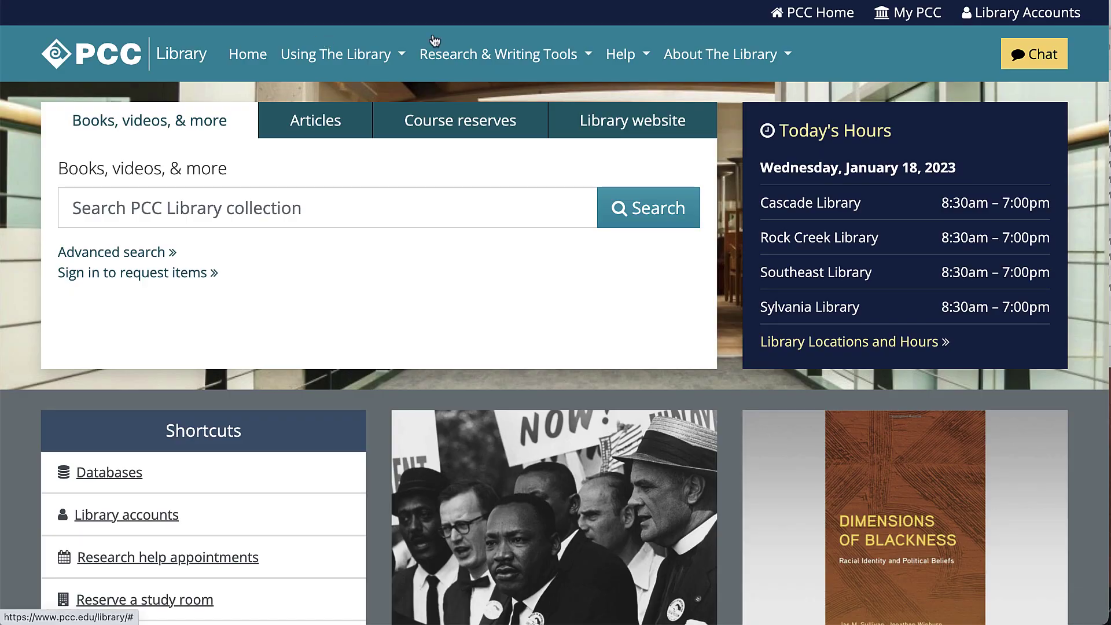
- Open the PCC Library chat and paste the copied article title into the message box
click(1010, 59)
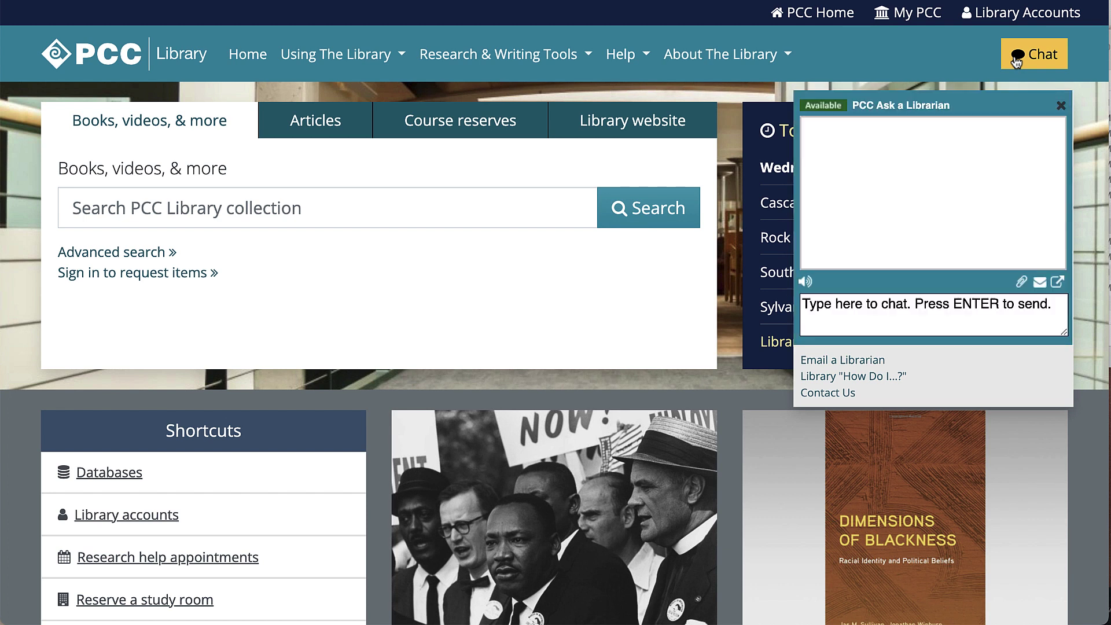
click(857, 316)
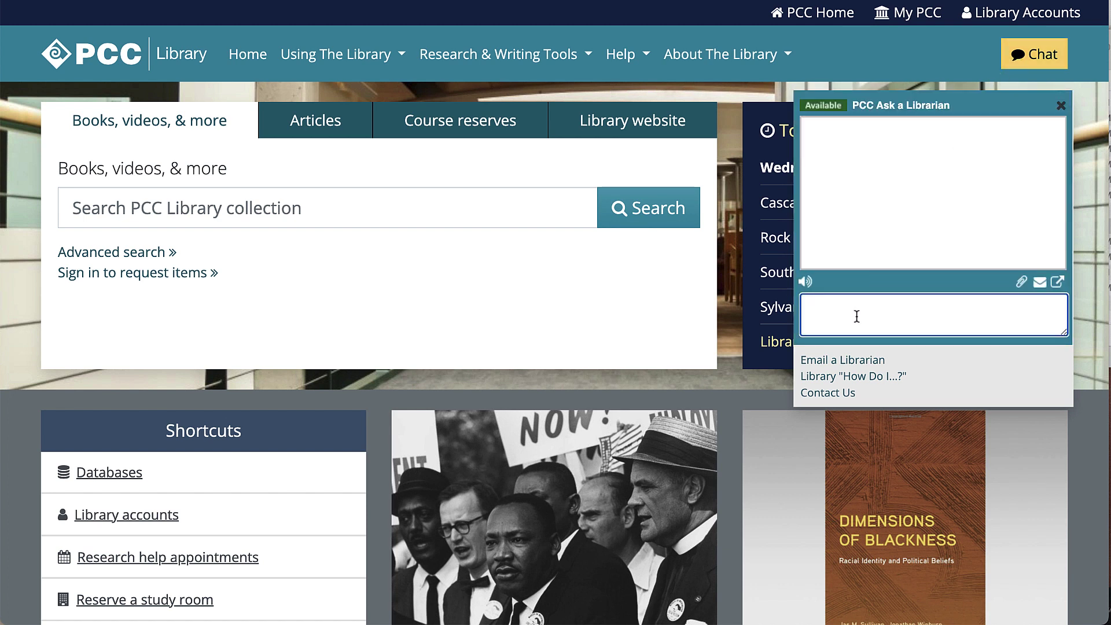
text(I'm looking for "Intellectual freedom equals individual freedom." Can you help?)
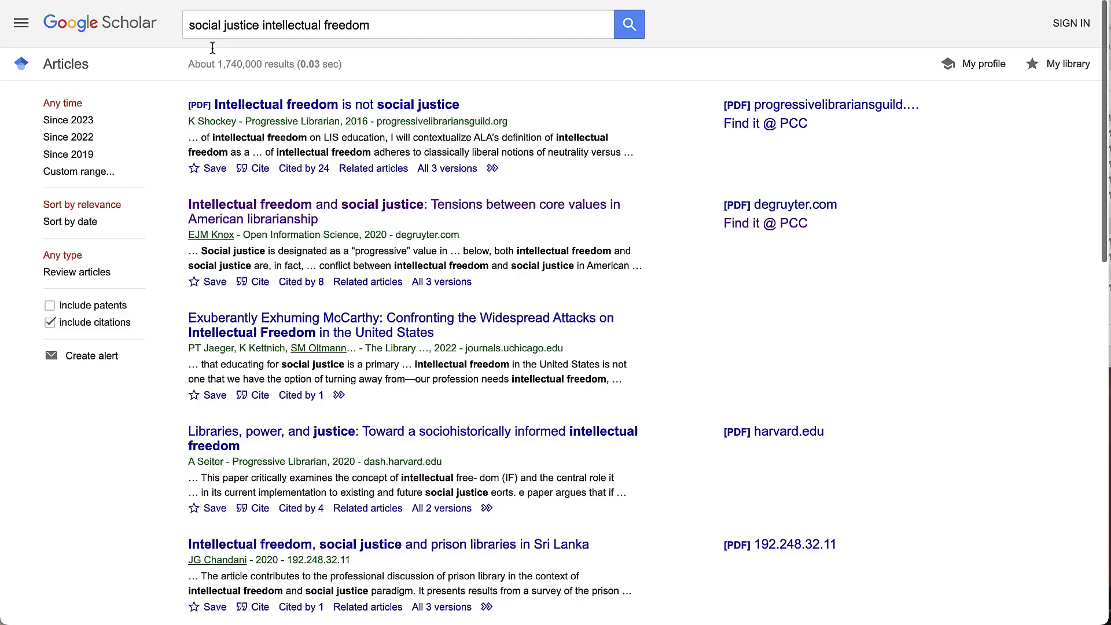
- Extend the Scholar query with 'diversity equity inclusion free speech expression' and run it
click(381, 28)
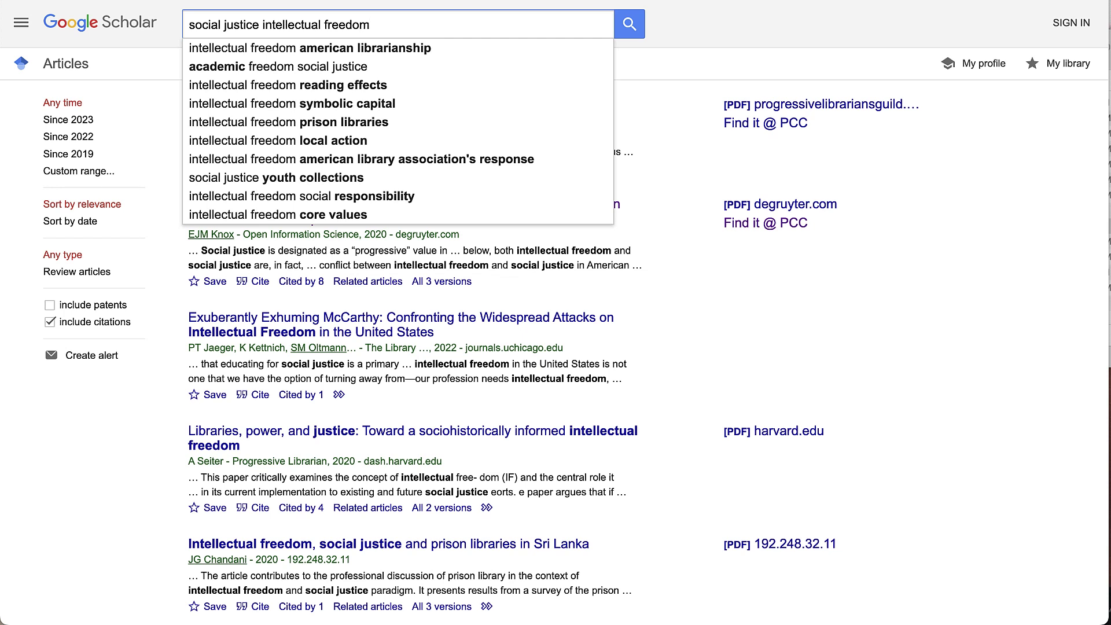
key(Return)
text(d)
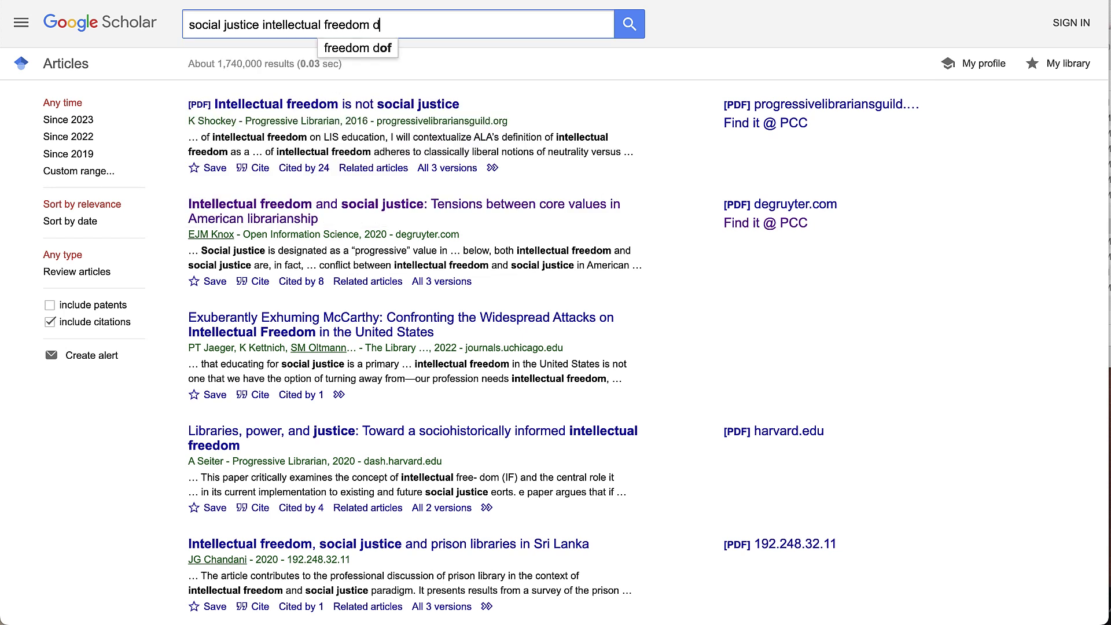
text(iver)
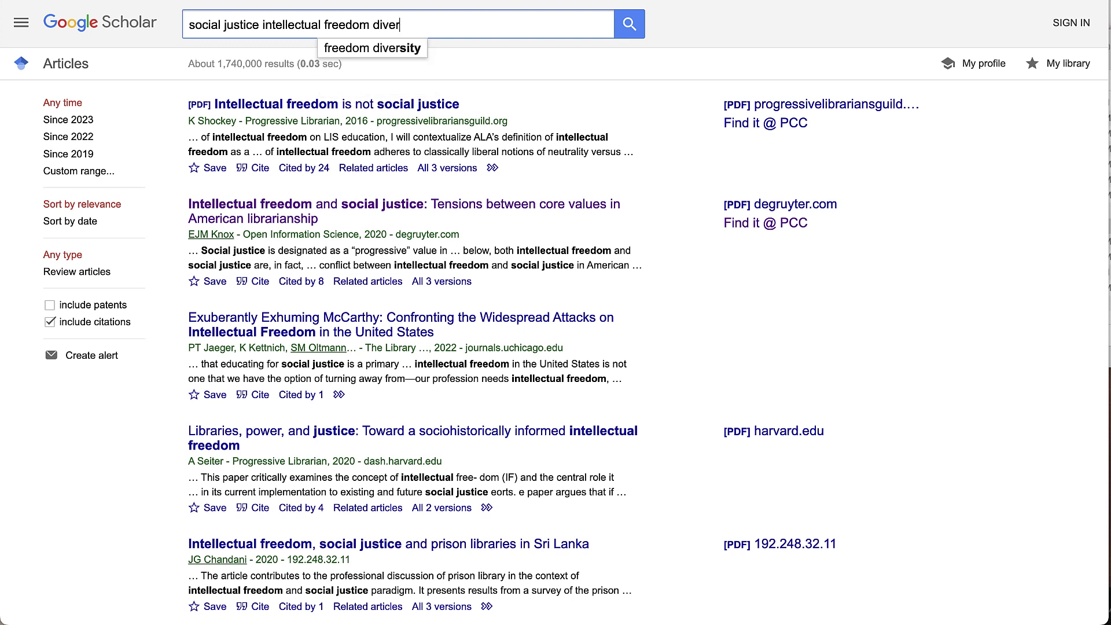
text(sity equ)
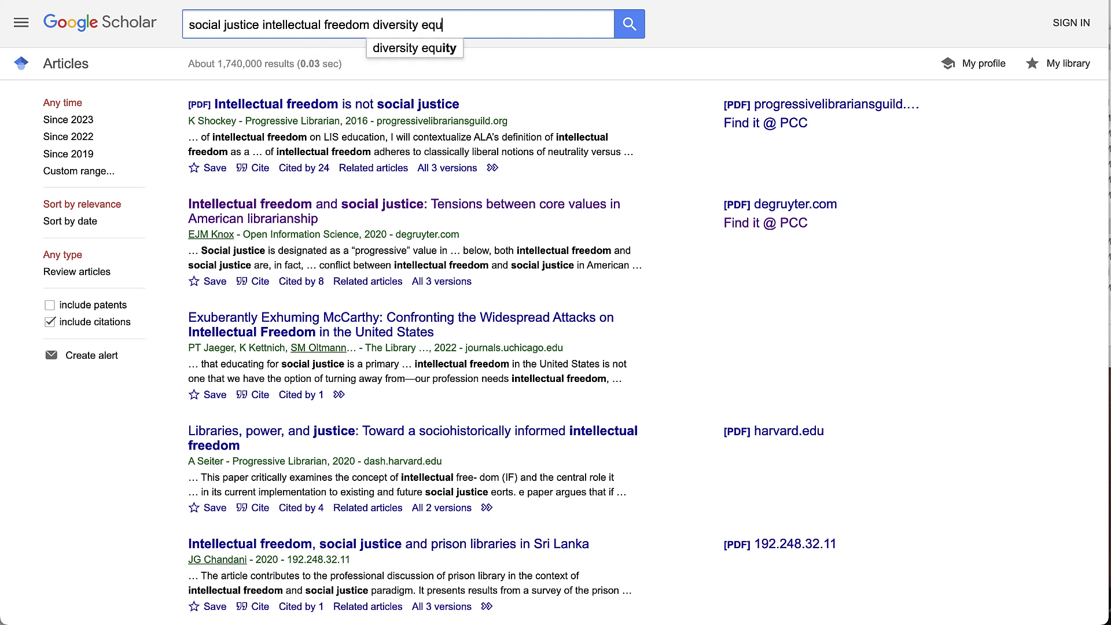
text(ity incl)
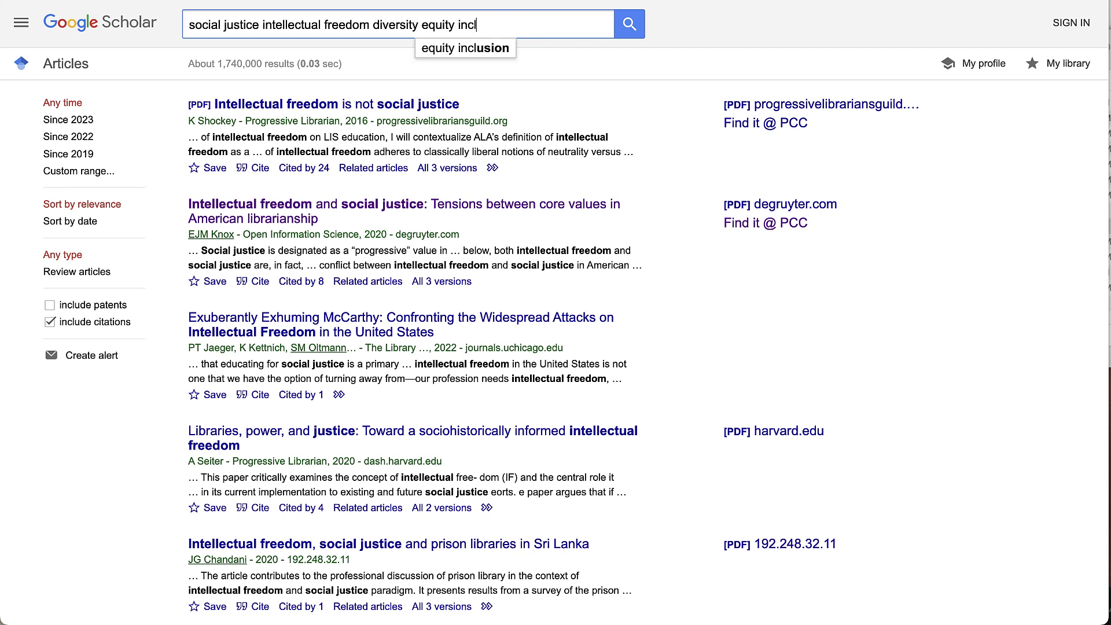
text(usion )
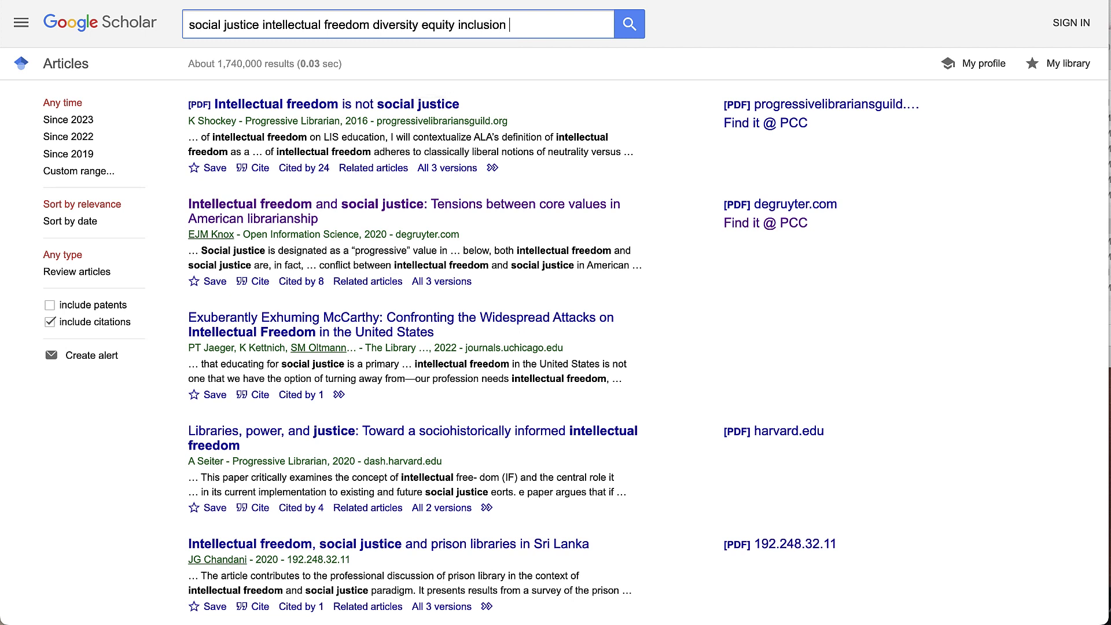
text(free speech expressio)
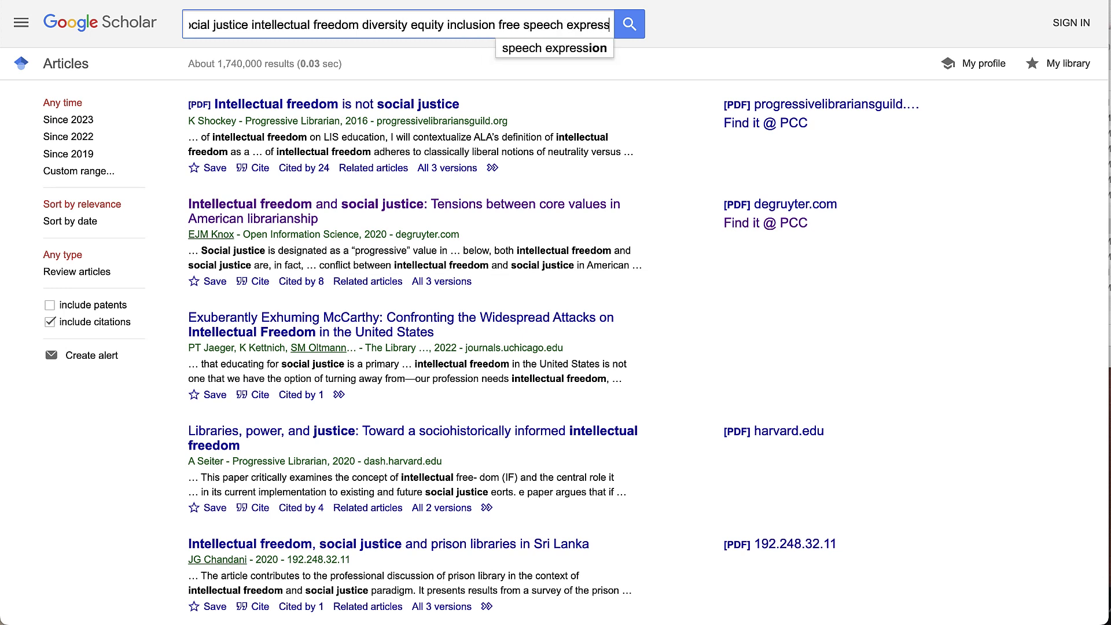
text(n)
key(Return)
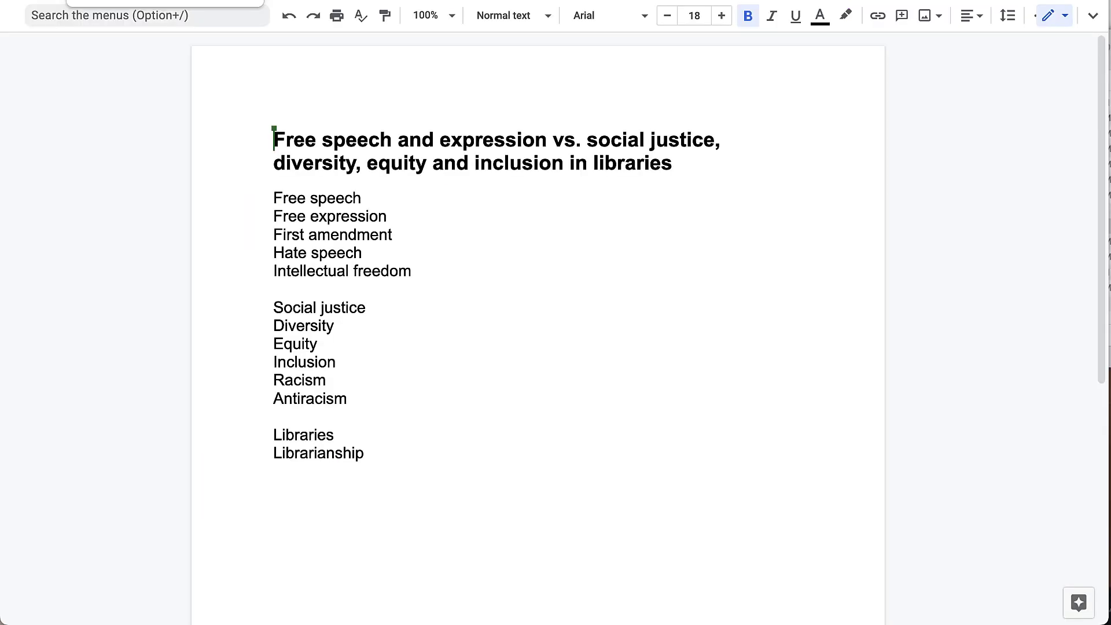
- Add 'Neutrality' to the Docs keyword list on a new line after 'Intellectual freedom'
click(428, 270)
key(Return)
text(Neutrality)
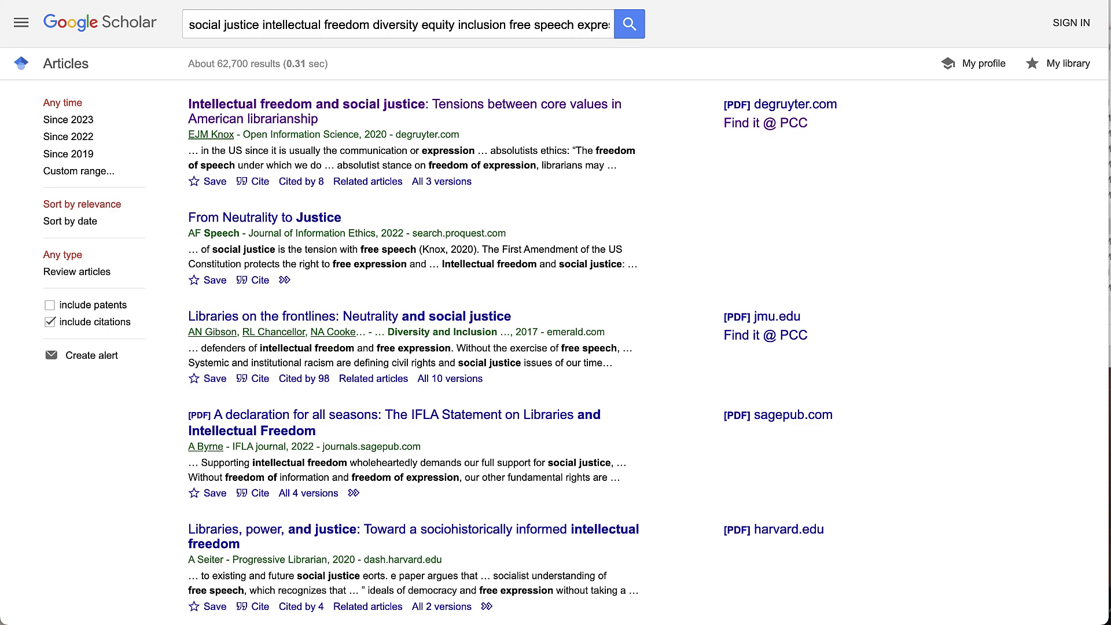
- Scroll the expanded results down to the 2019 book 'Student clashes on campus: A leadership guide to free speech'
scroll(646, 168, down, 4)
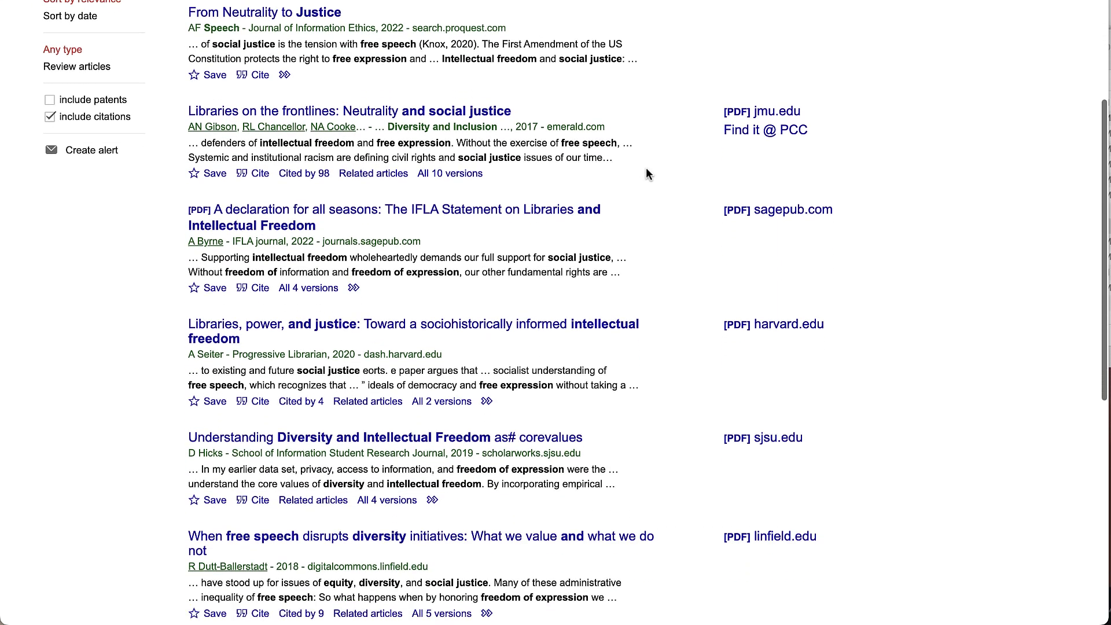
scroll(646, 171, down, 6)
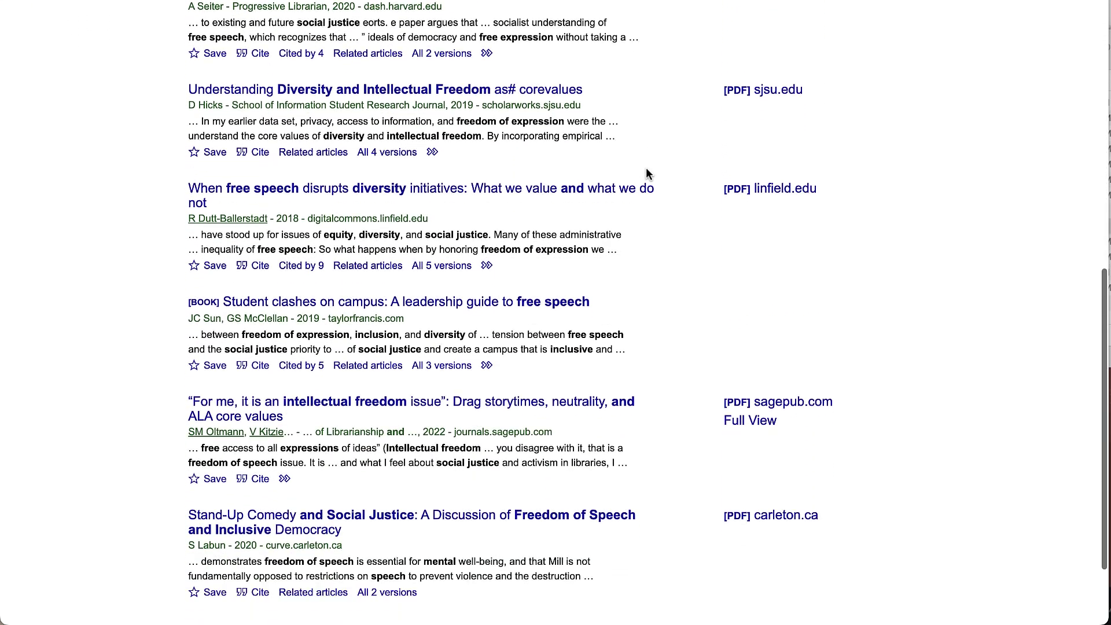
scroll(646, 168, down, 3)
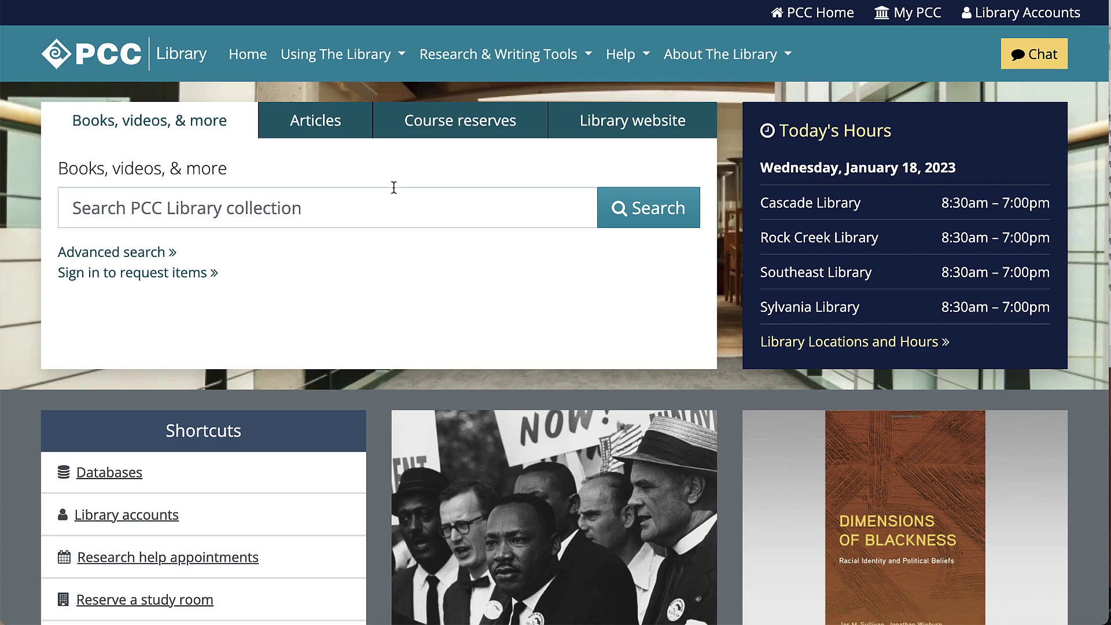
- Search the PCC Library catalog for 'Student clashes on campus: A leadership guide to free speech'
click(389, 206)
text(Student clashes on campus: A leadership guide to free speech)
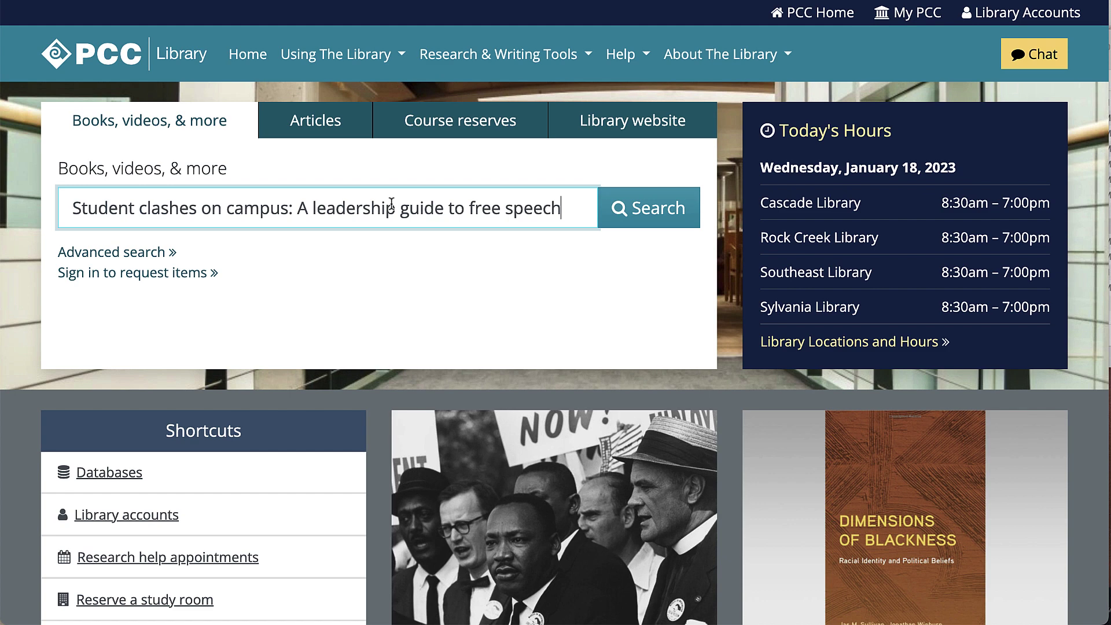
click(642, 216)
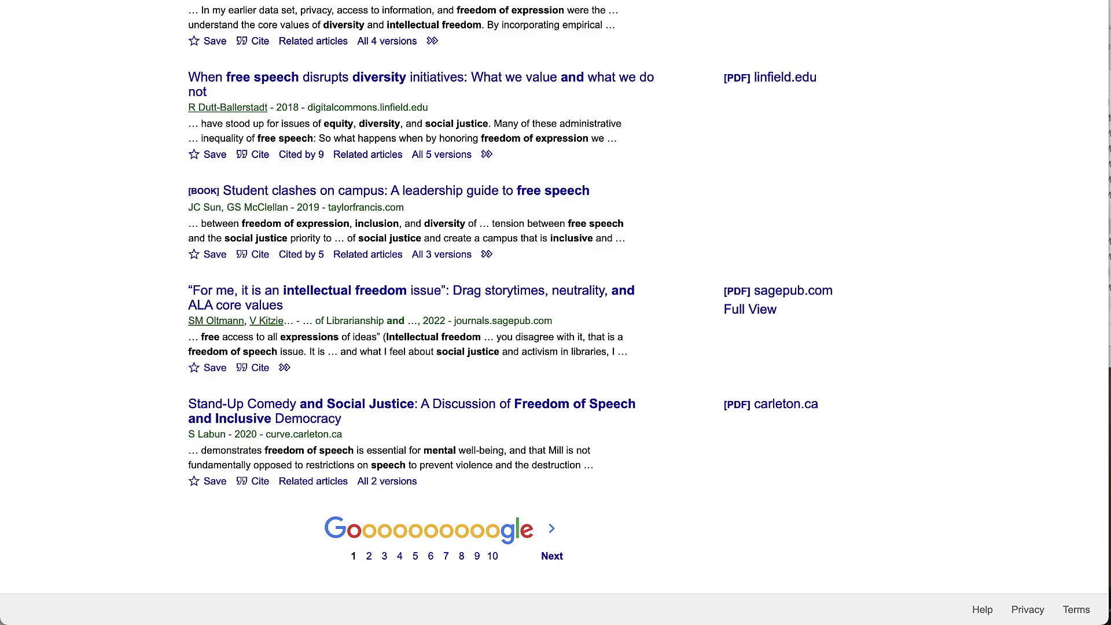
- Open the carleton.ca PDF of the Stand-Up Comedy and Social Justice thesis and scroll through its title page
click(756, 408)
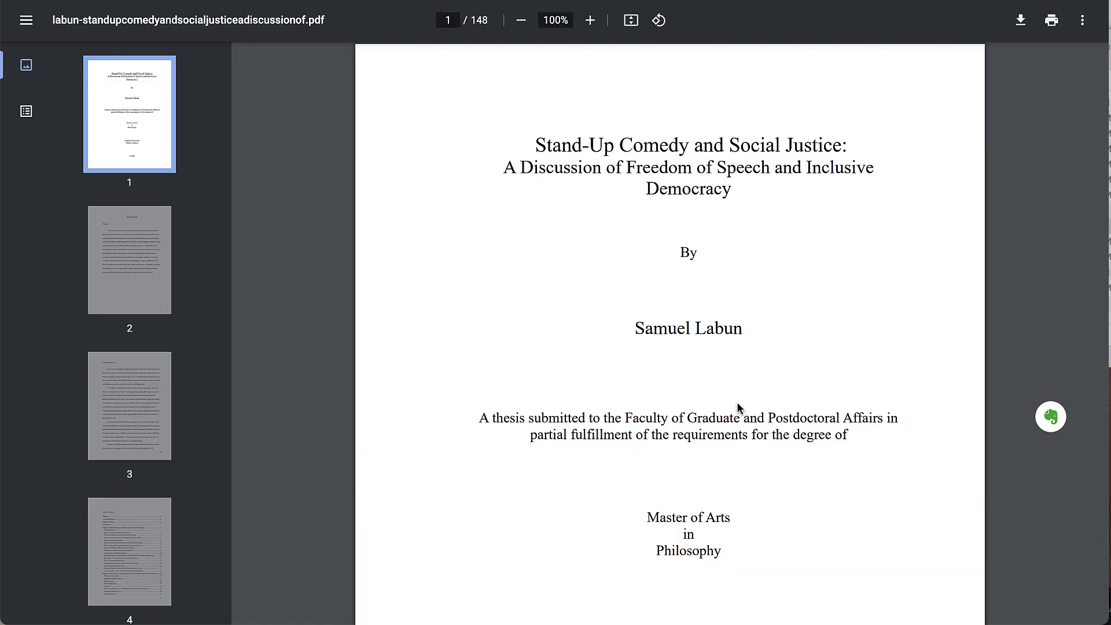
scroll(727, 406, down, 2)
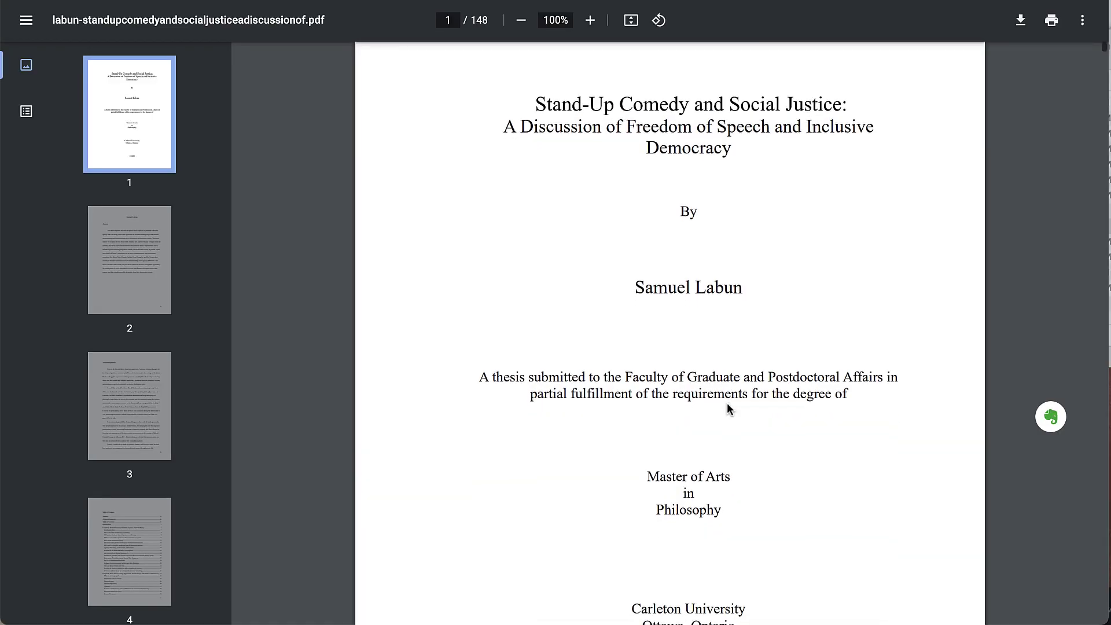
scroll(727, 405, down, 1)
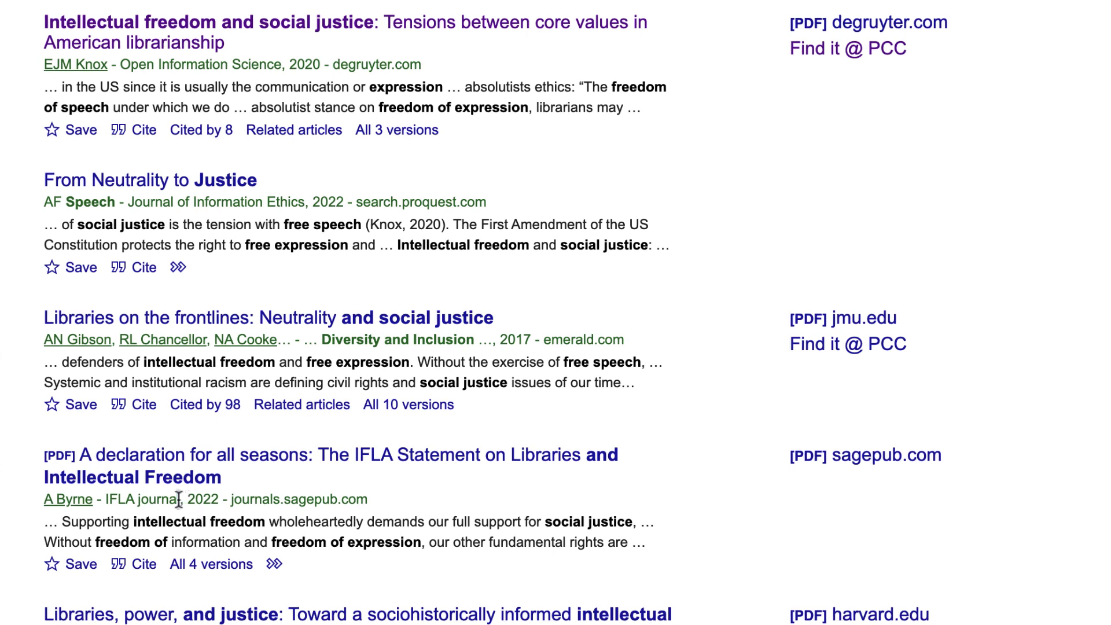
drag(179, 499, 105, 499)
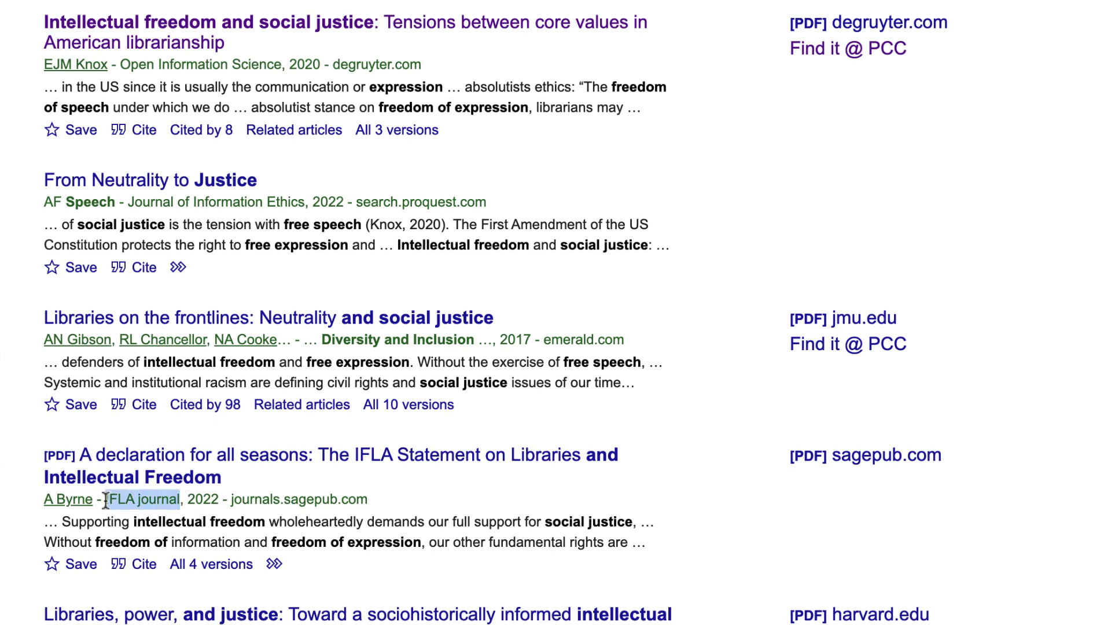
click(346, 319)
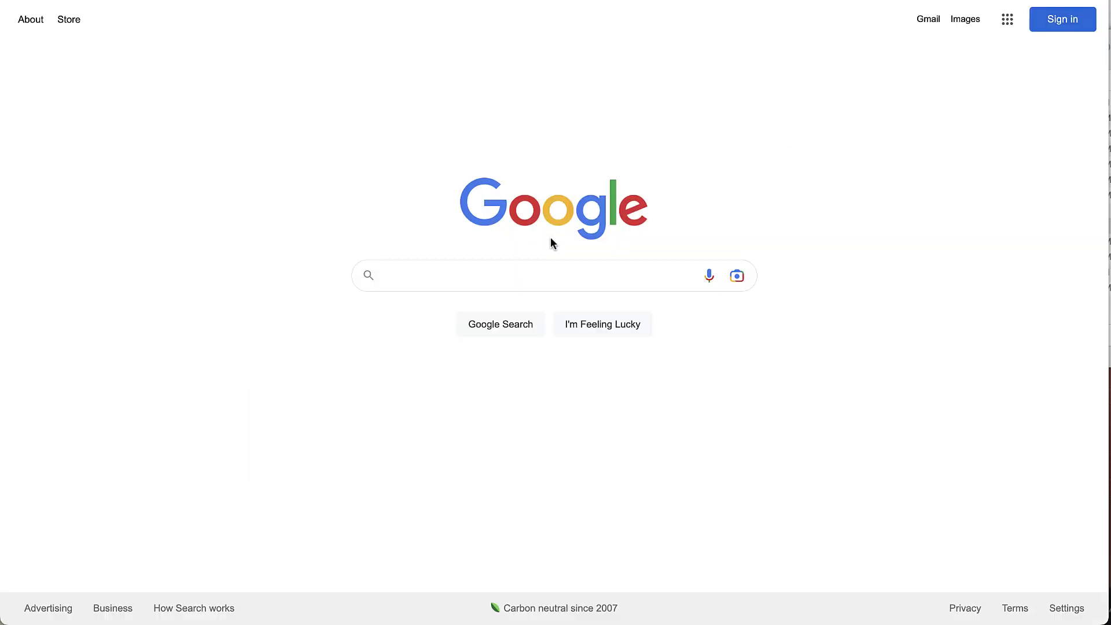
click(539, 271)
text(IFLA journal)
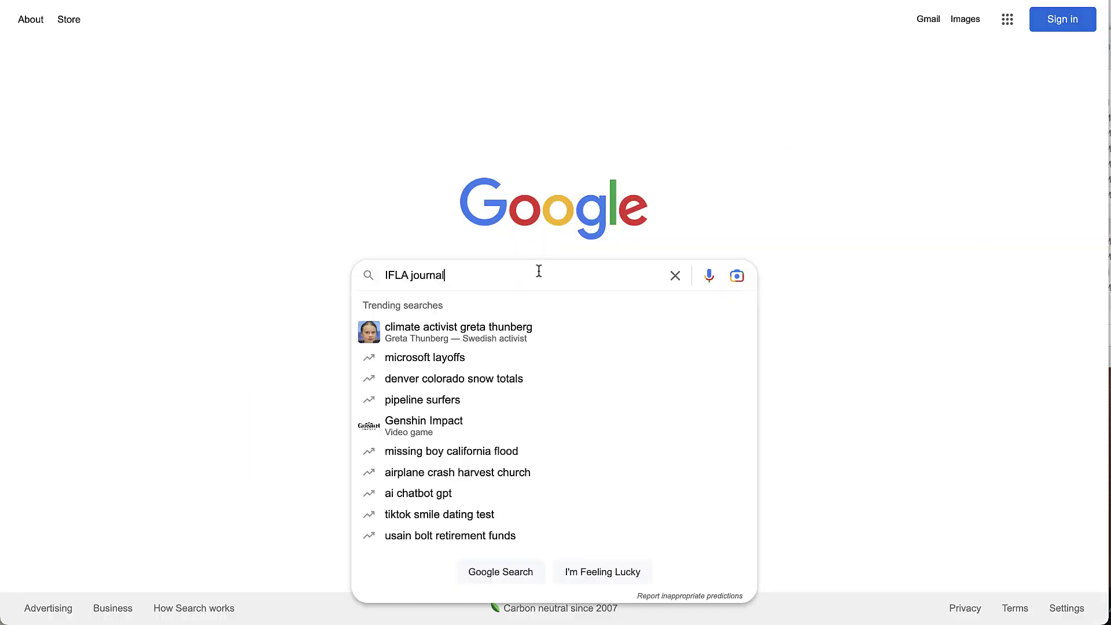
key(Return)
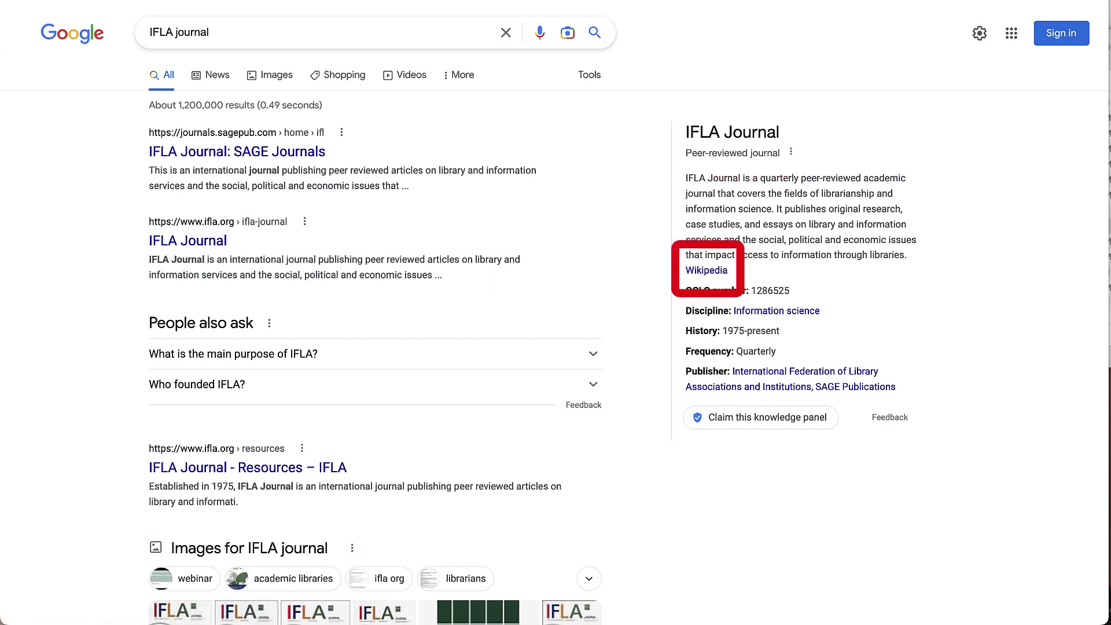
click(703, 271)
scroll(703, 272, down, 5)
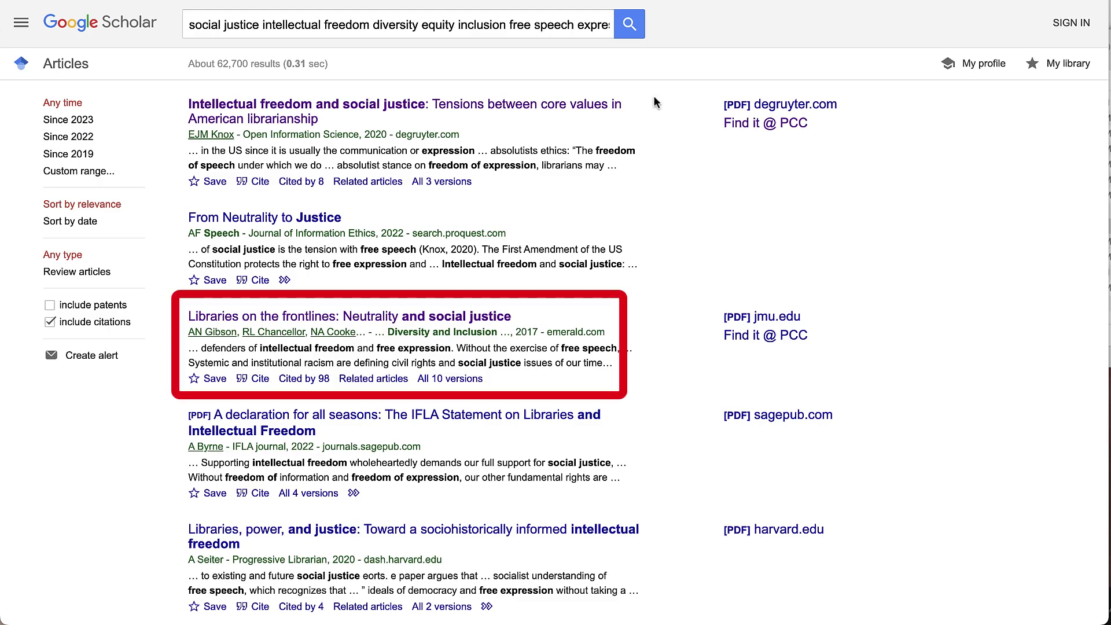
scroll(655, 97, down, 1)
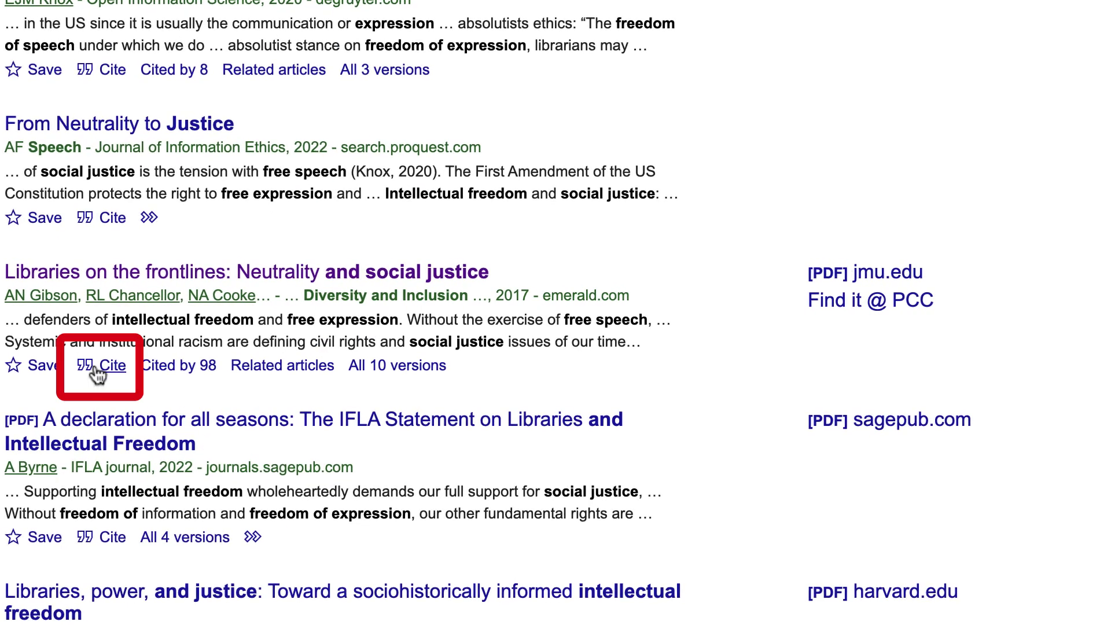
click(97, 370)
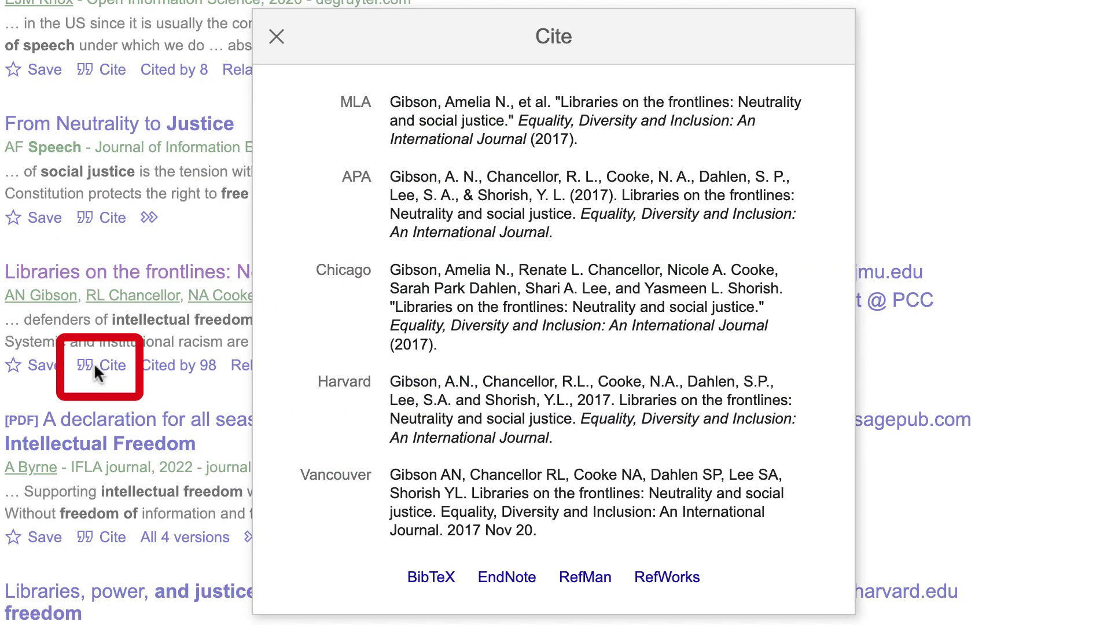
click(277, 37)
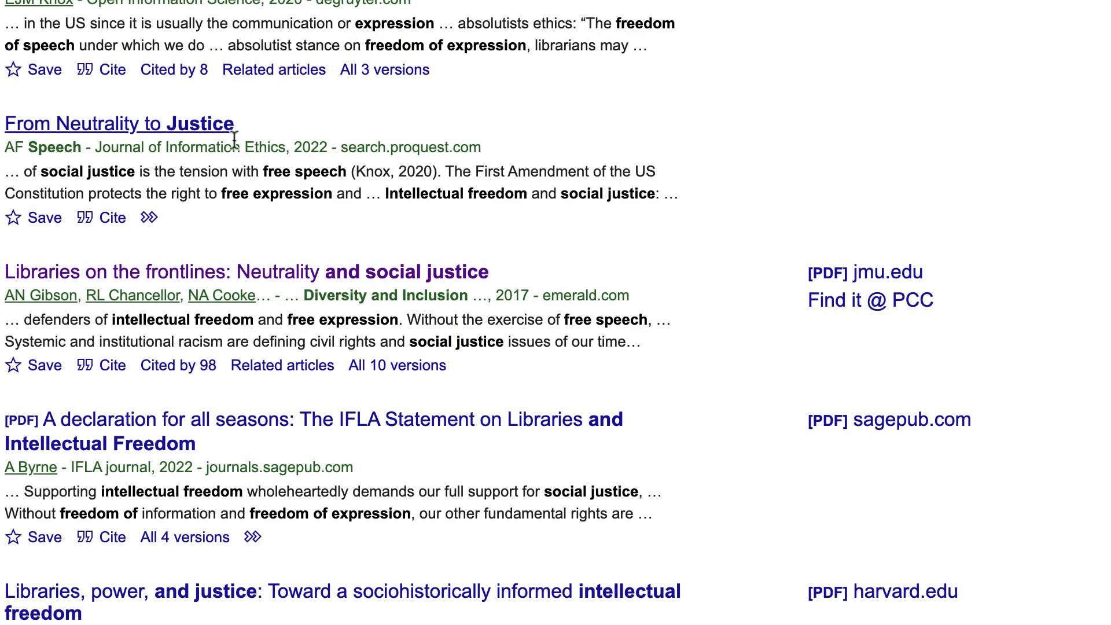
click(178, 368)
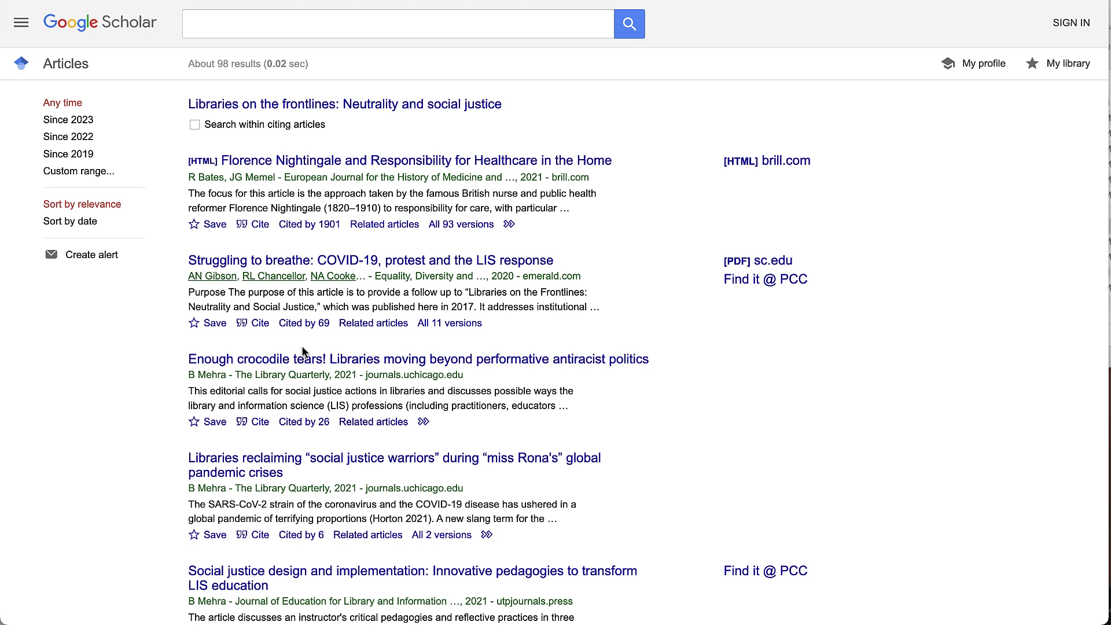
click(306, 32)
text(div)
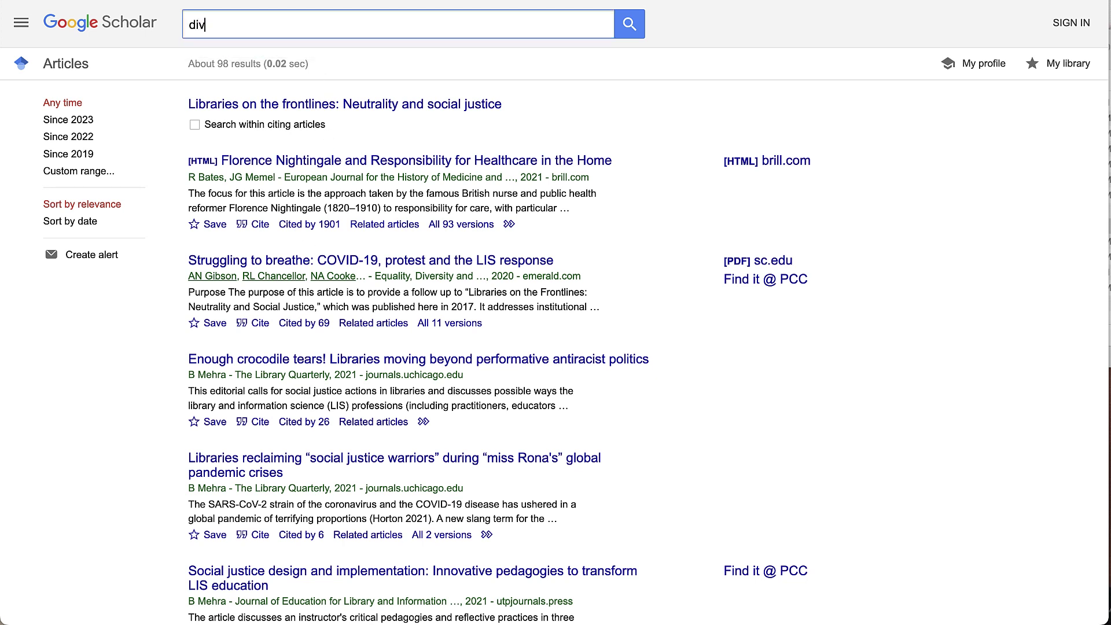
text(ersity in)
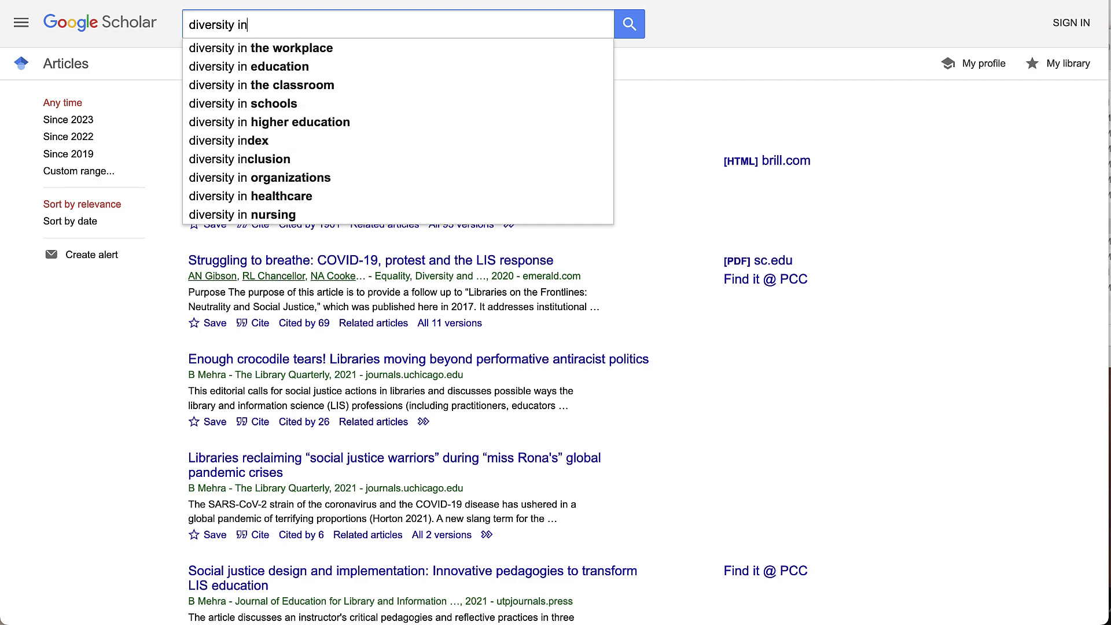
text(clusion antira)
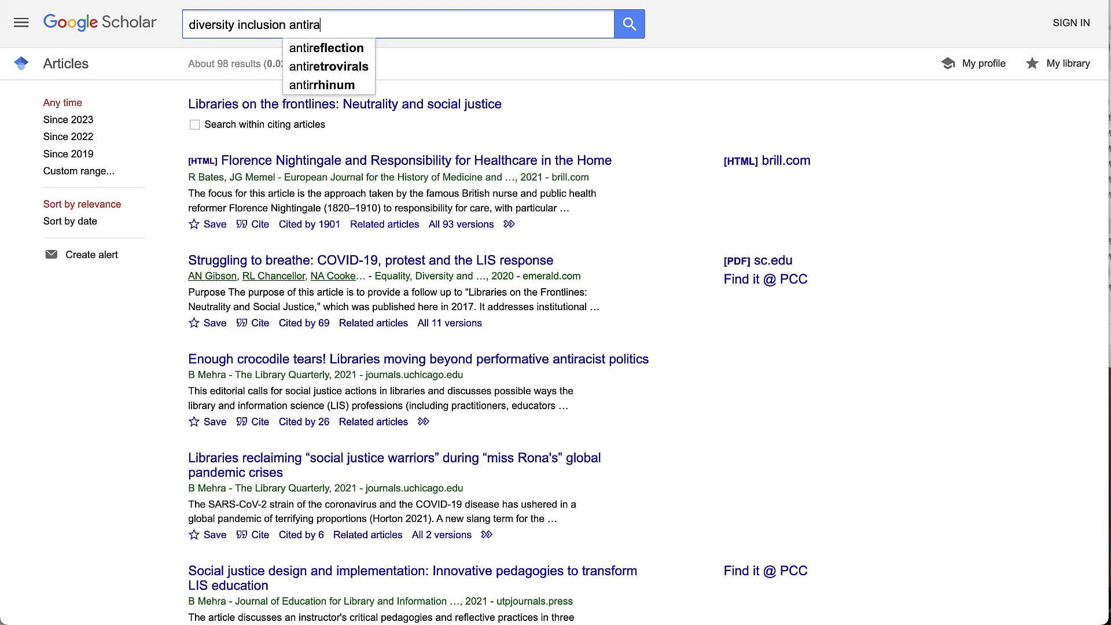
text(cism)
click(630, 24)
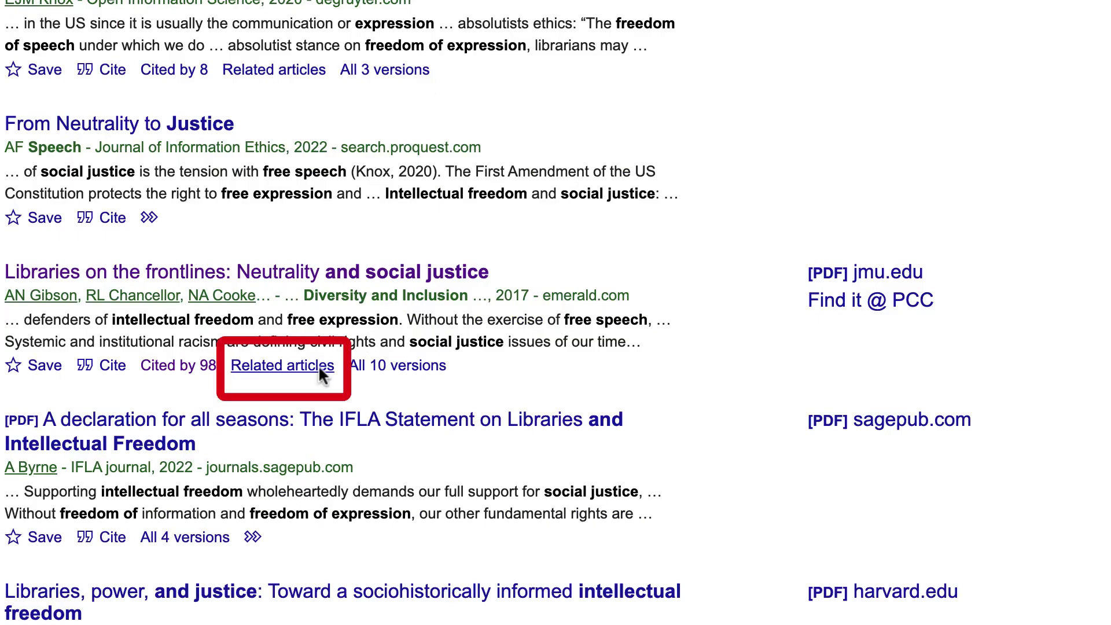
click(297, 374)
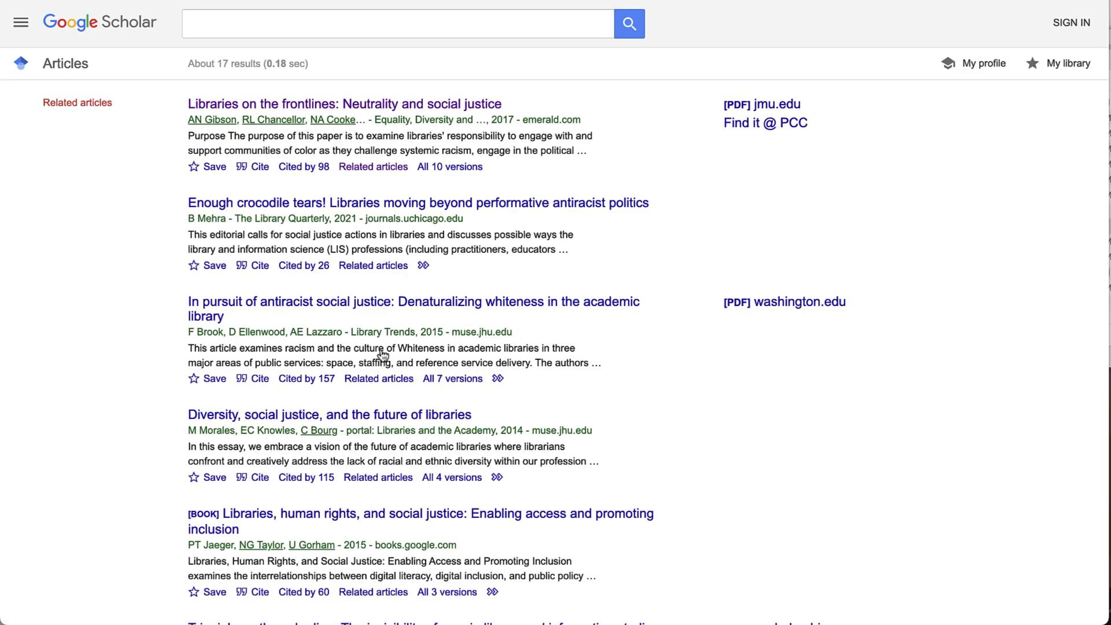
scroll(637, 320, down, 2)
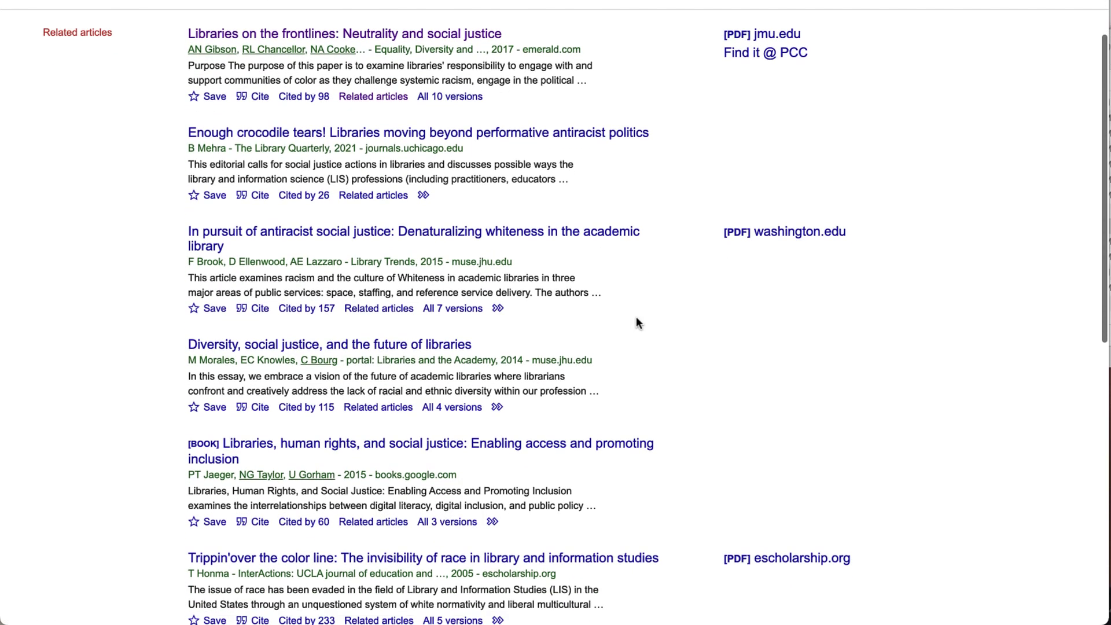
scroll(636, 320, down, 3)
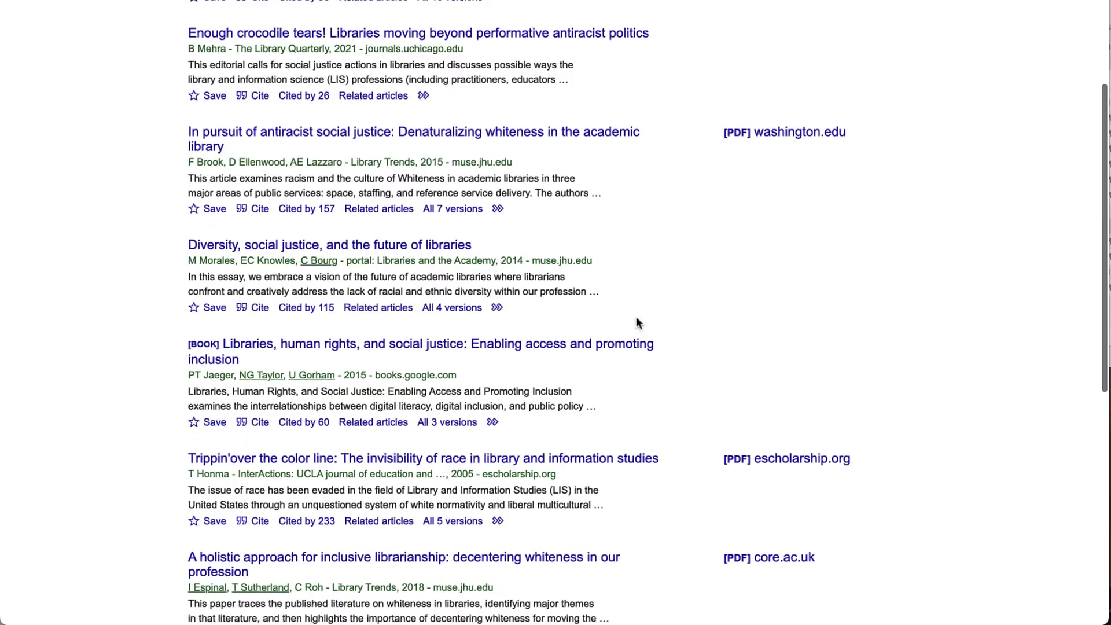
key(super+bracketleft)
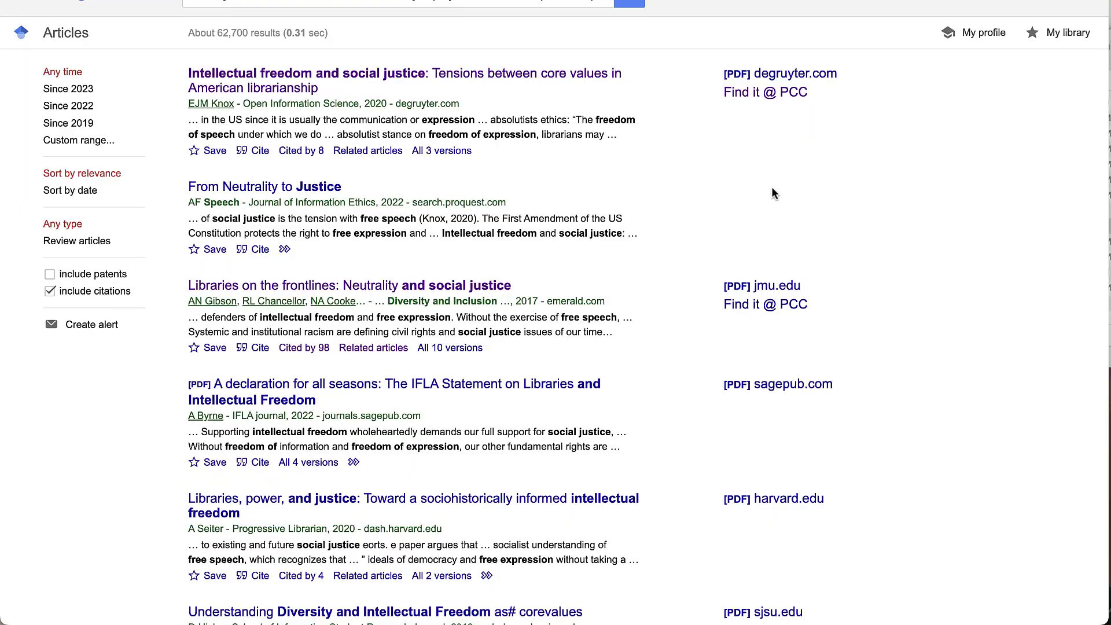
- Open the jmu.edu PDF of Libraries on the Frontlines and copy the Honma reference title from page 16
click(770, 288)
scroll(1026, 220, down, 3)
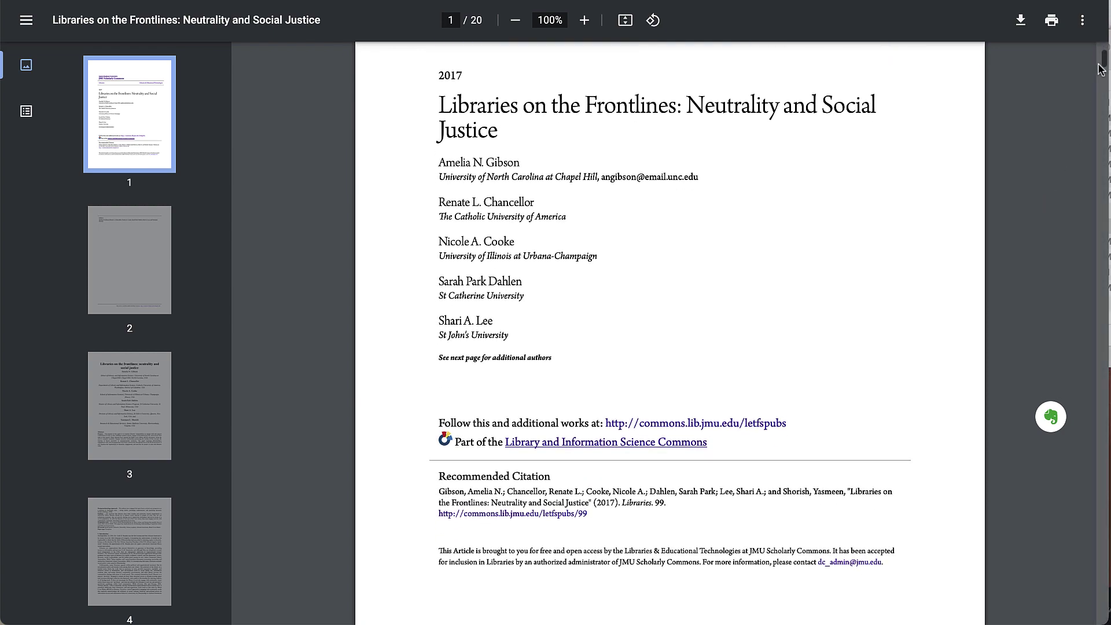
drag(1104, 61, 1103, 492)
scroll(671, 347, down, 5)
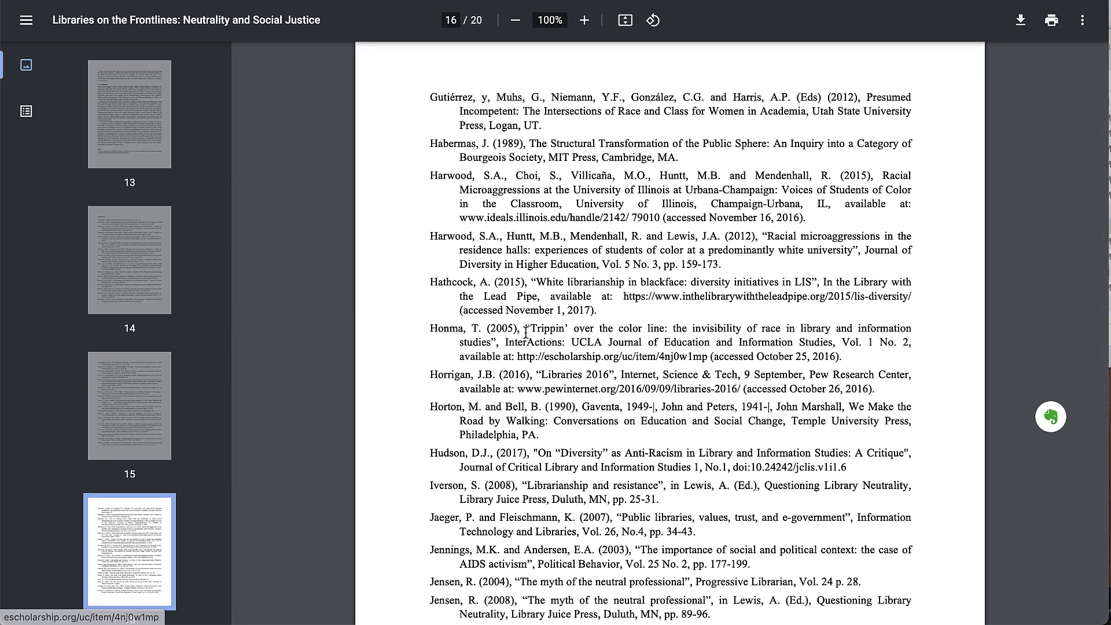
drag(526, 330, 494, 340)
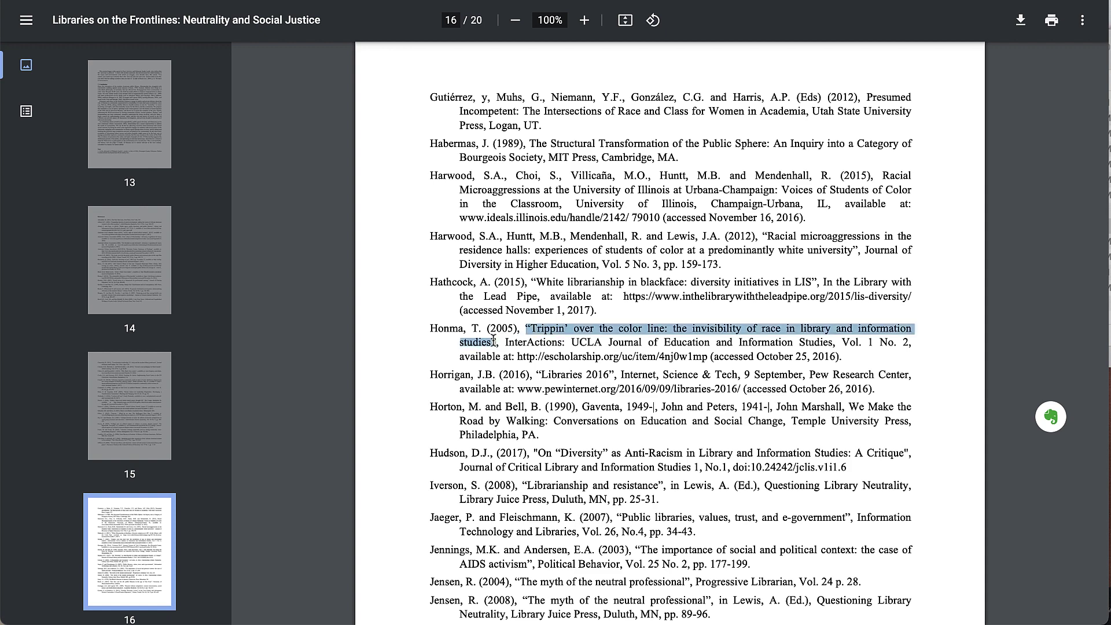
key(ctrl+c)
- Search Google Scholar for the copied title 'Trippin' over the color line'
key(alt+Tab)
key(ctrl+v)
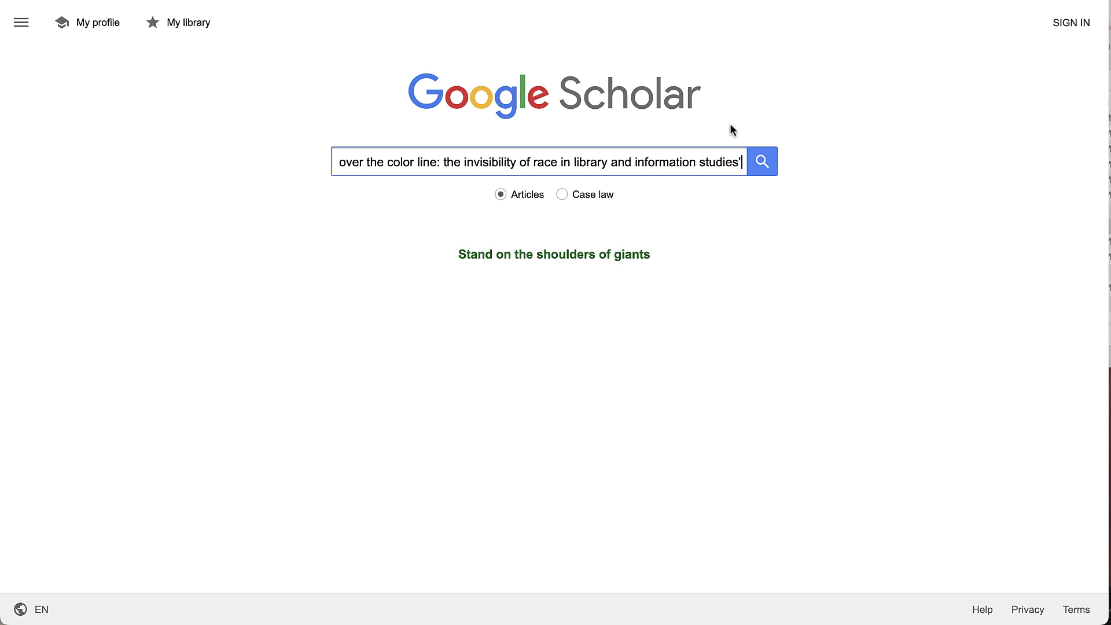
click(770, 165)
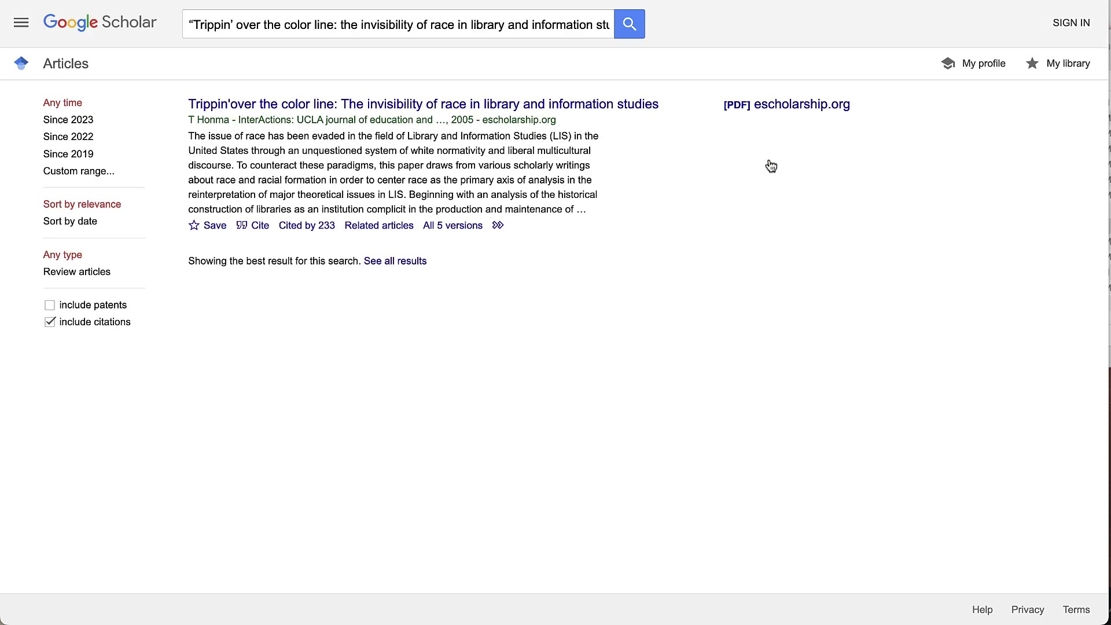